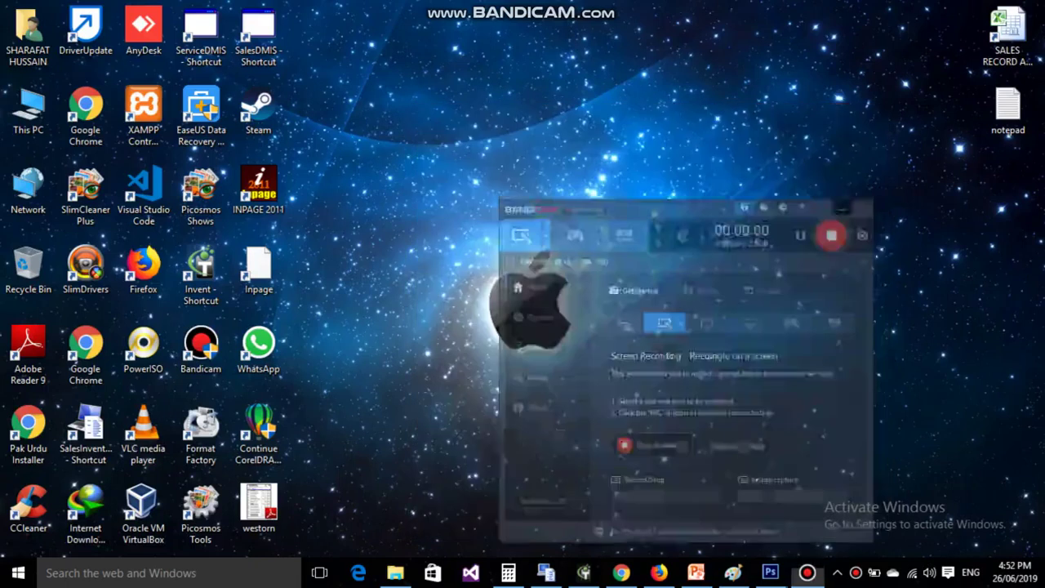
Refresh the desktop twice, then open the notepad text file from the desktop
right_click(708, 173)
left_click(739, 220)
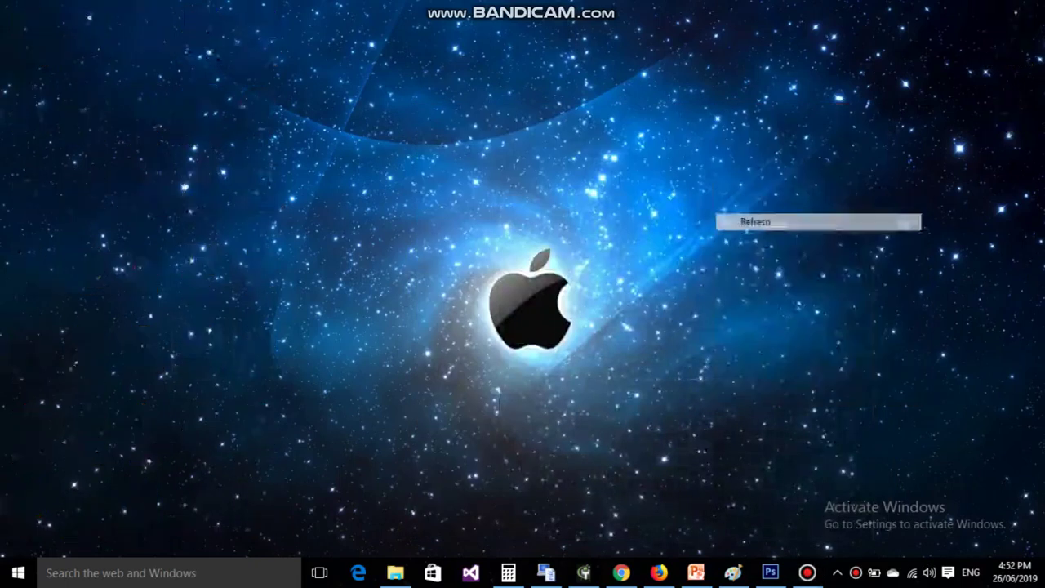
right_click(692, 161)
left_click(726, 210)
double_click(1008, 110)
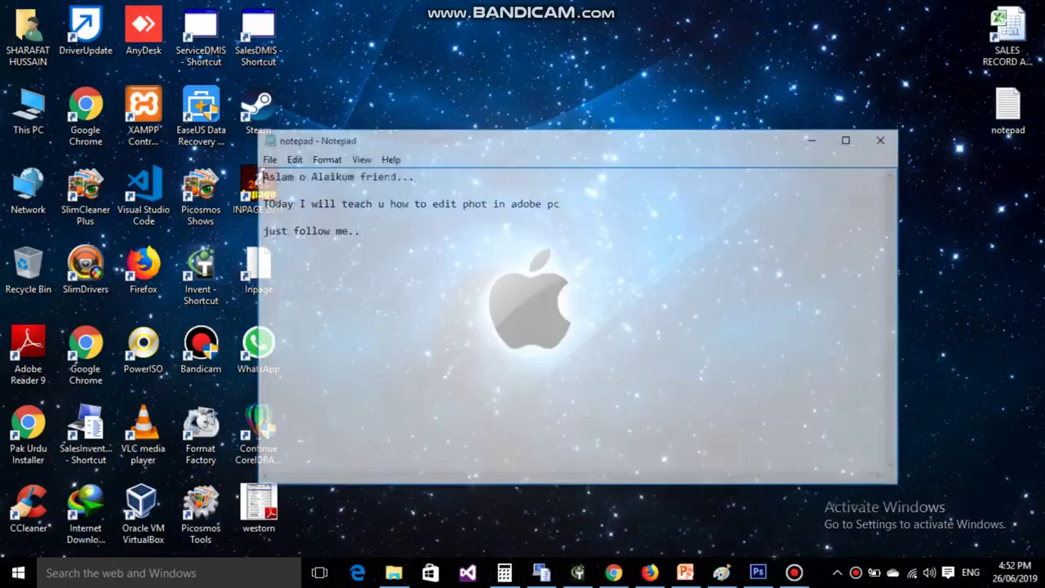
Replace the note's last lines with 'Today I will teach u how to remove oil from face adobe photoshop tutorial' and 'just follow me... open adobe cs 6'
left_click_drag(357, 230, 259, 188)
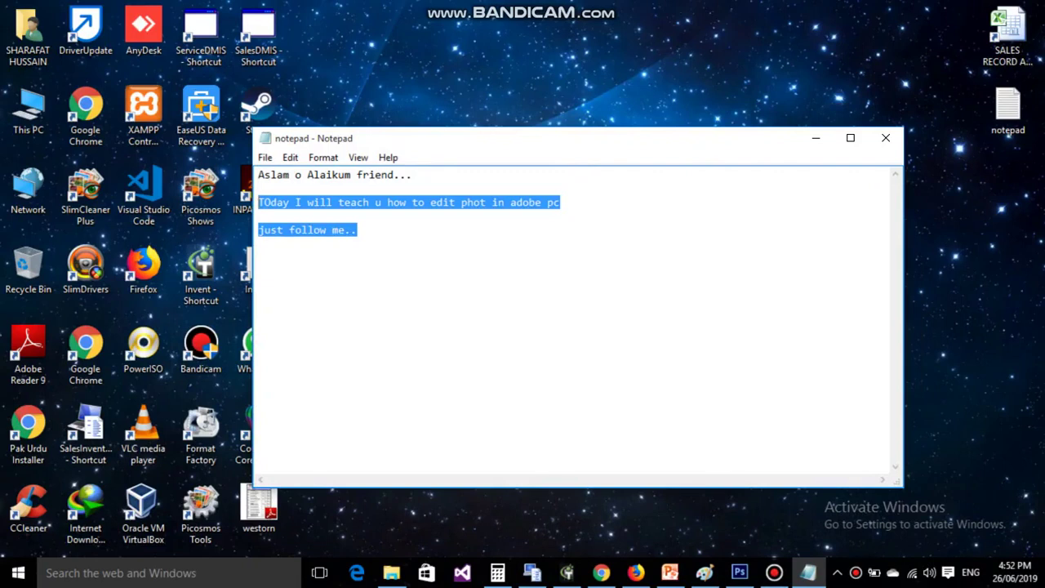
key("Delete")
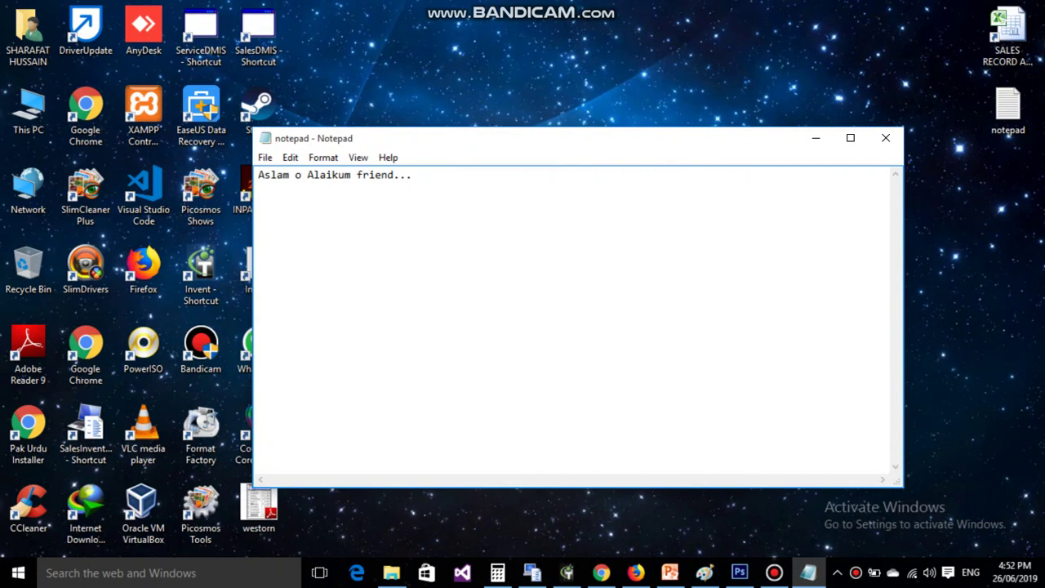
type("Today I will teach u ")
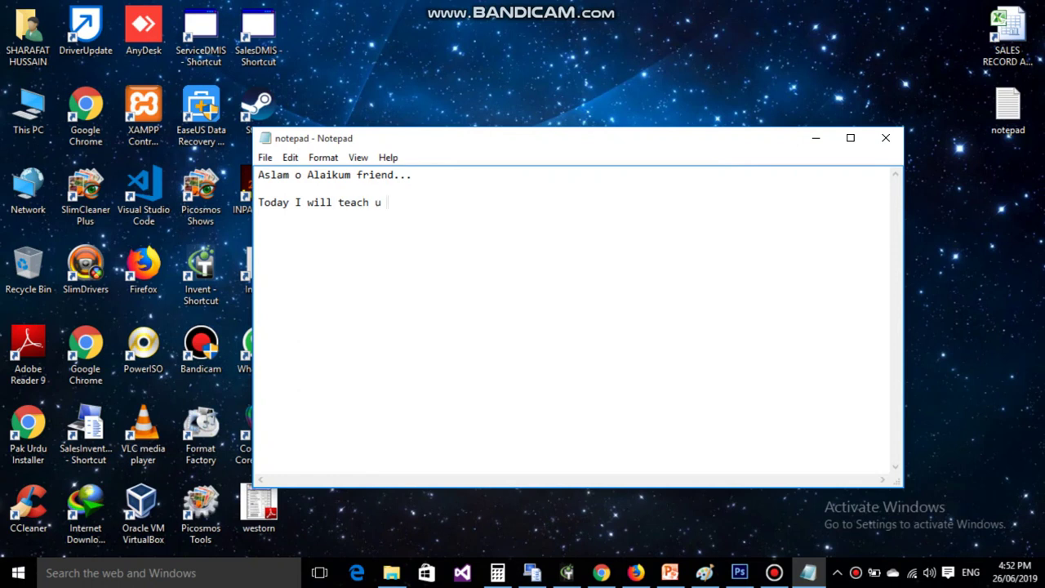
type("how to remove ")
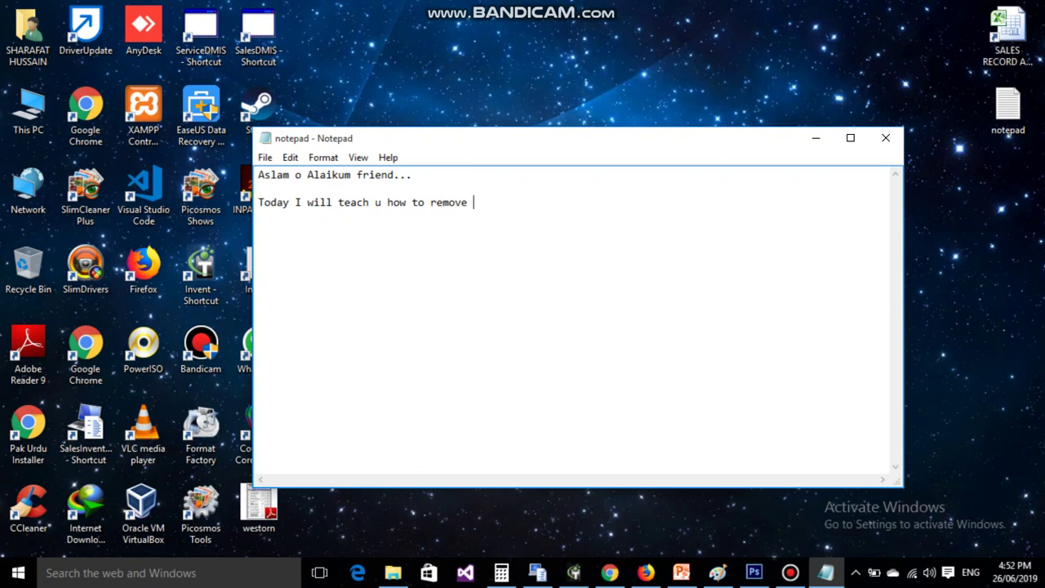
type("oil from face adob")
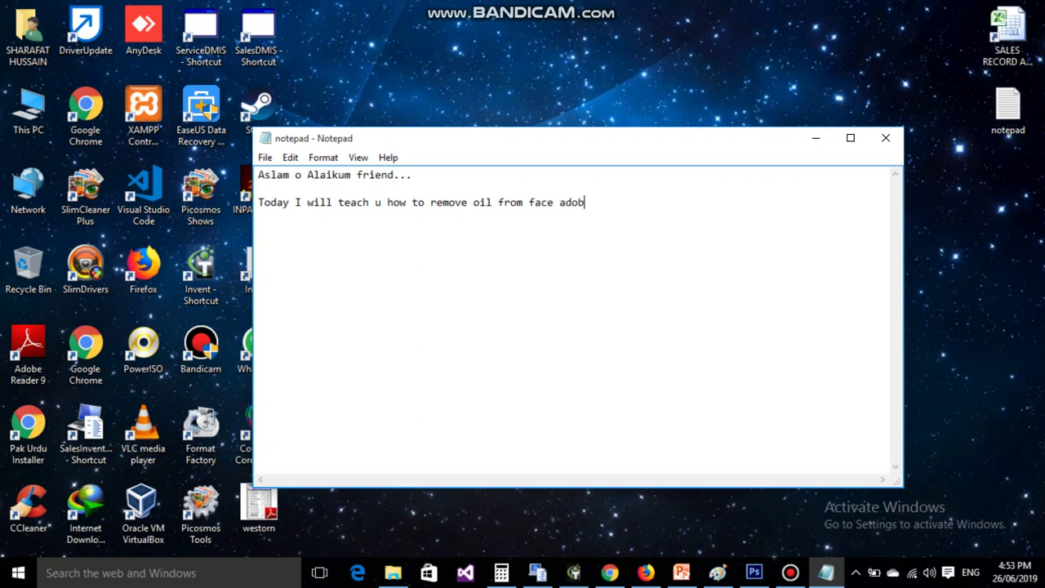
key("BackSpace")
type("be ")
type("photoshop t")
type("utorical")
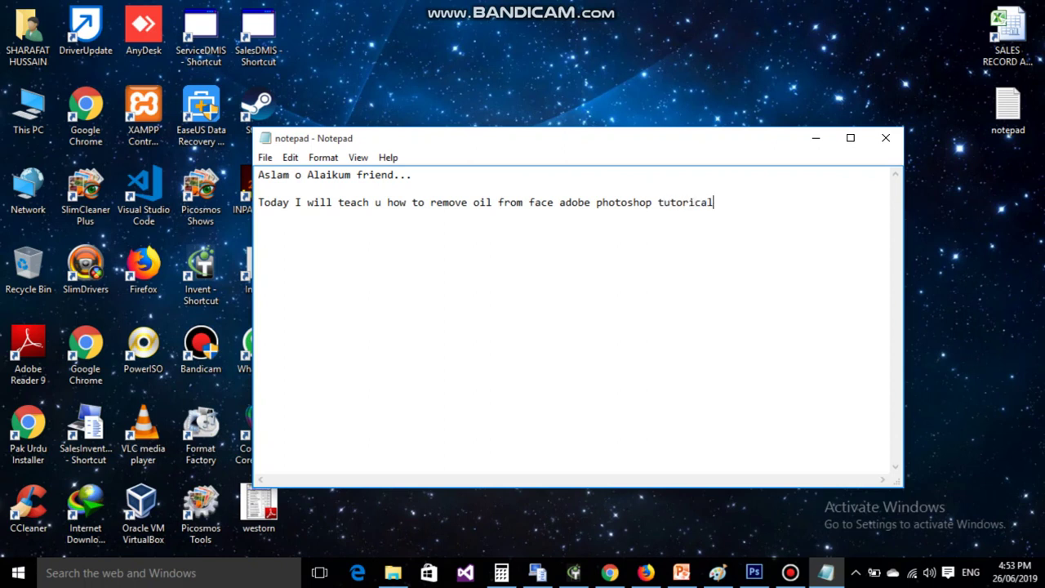
key("BackSpace")
key("BackSpace")
key("BackSpace")
type("al")
key("Return")
key("Return")
type("just follow me... ")
type("open a")
type("d")
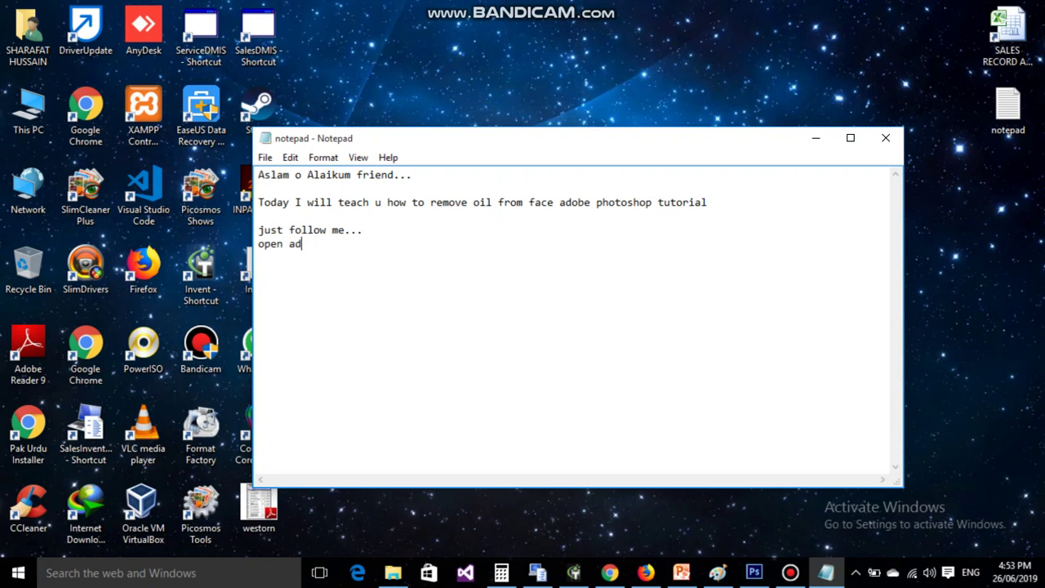
type("obe cs 6")
key("Return")
key("Return")
Minimize Notepad, refresh the desktop, and bring Photoshop back to the front
left_click(815, 137)
right_click(671, 148)
left_click(710, 194)
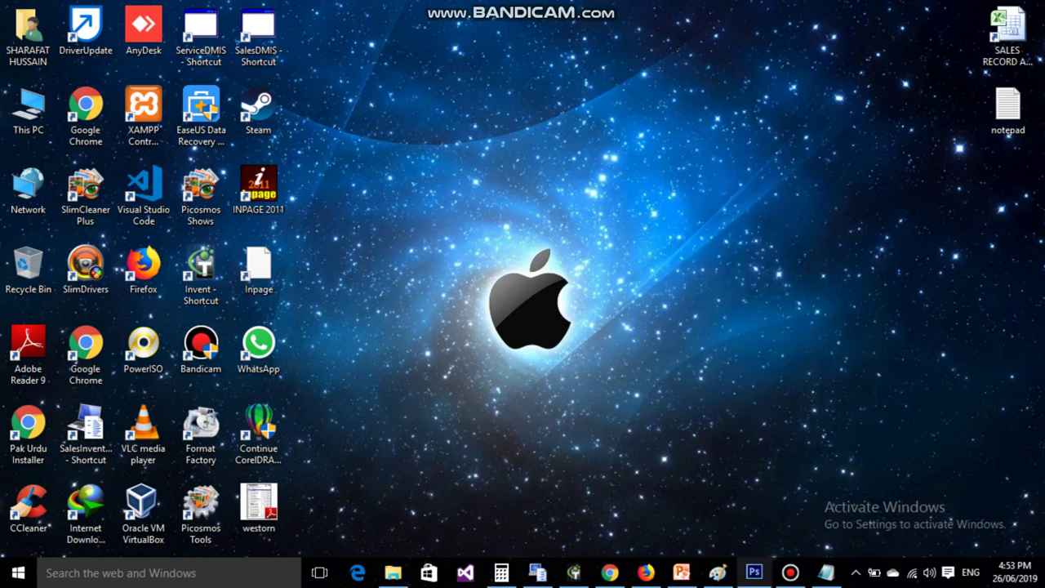
left_click(753, 572)
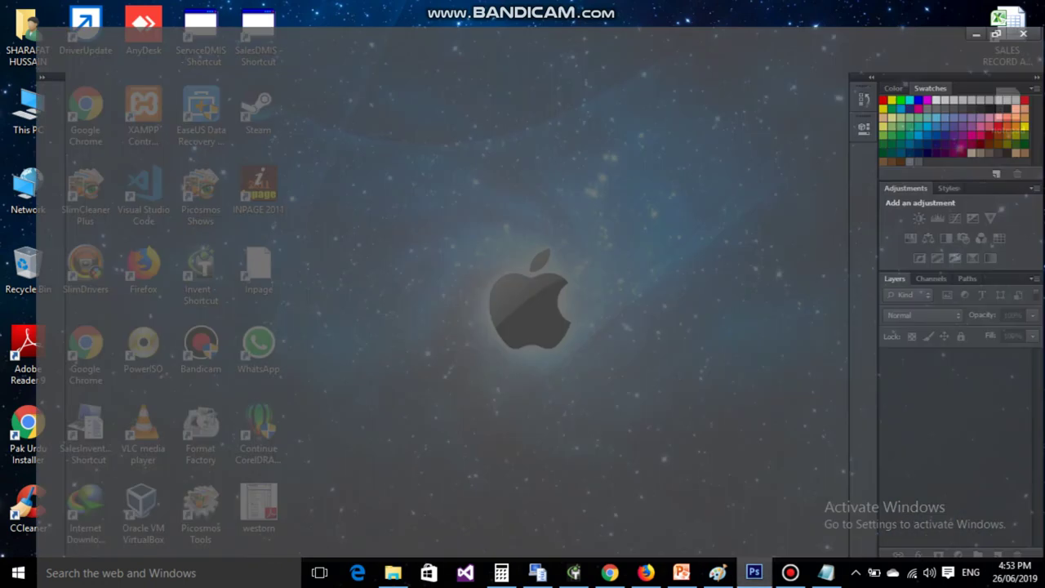
left_click(42, 9)
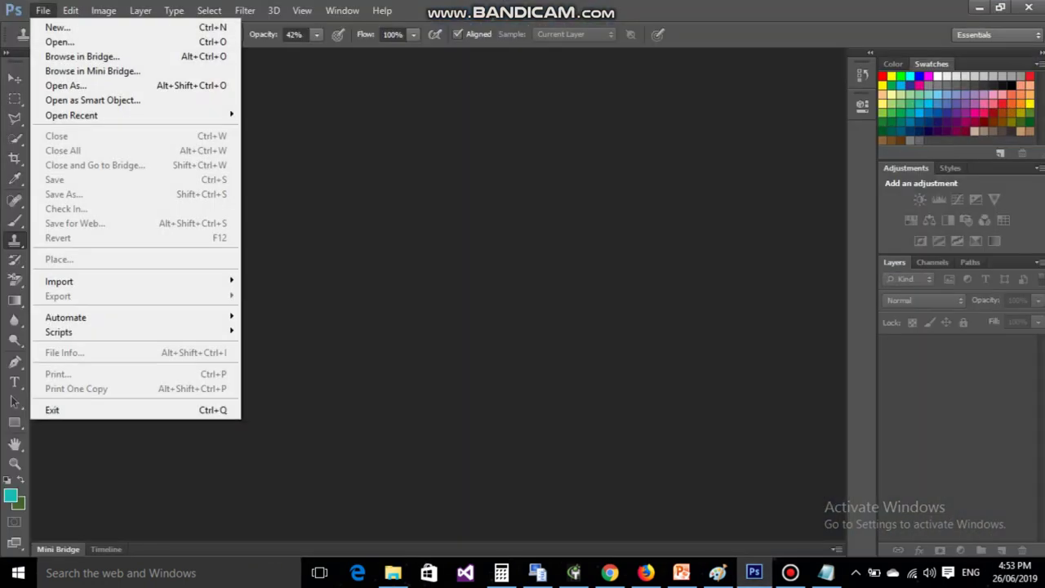
Browse via Libraries and Quick access to the Downloads folder and open facemix.jpg
left_click(59, 41)
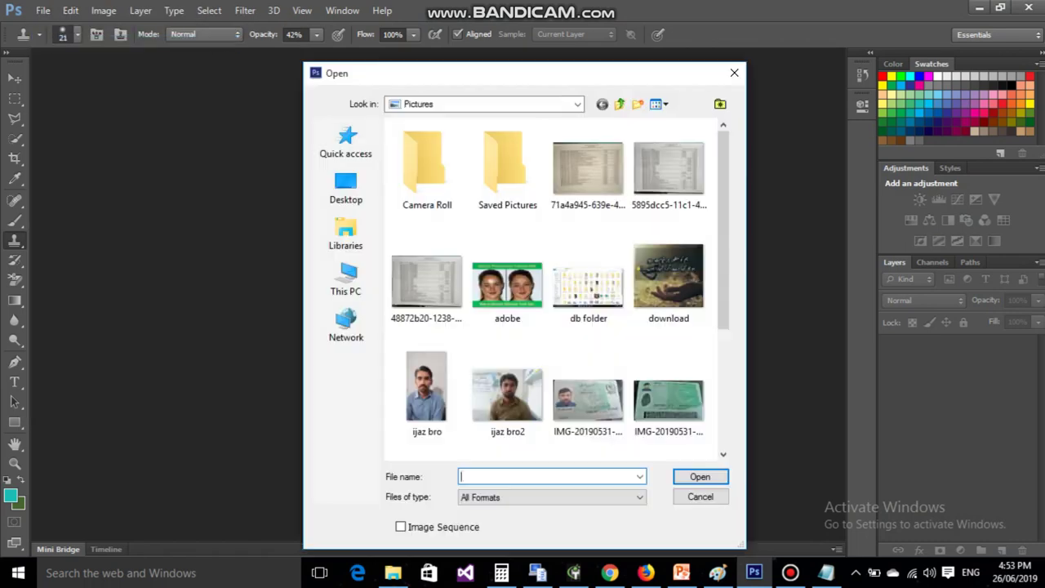
left_click(345, 232)
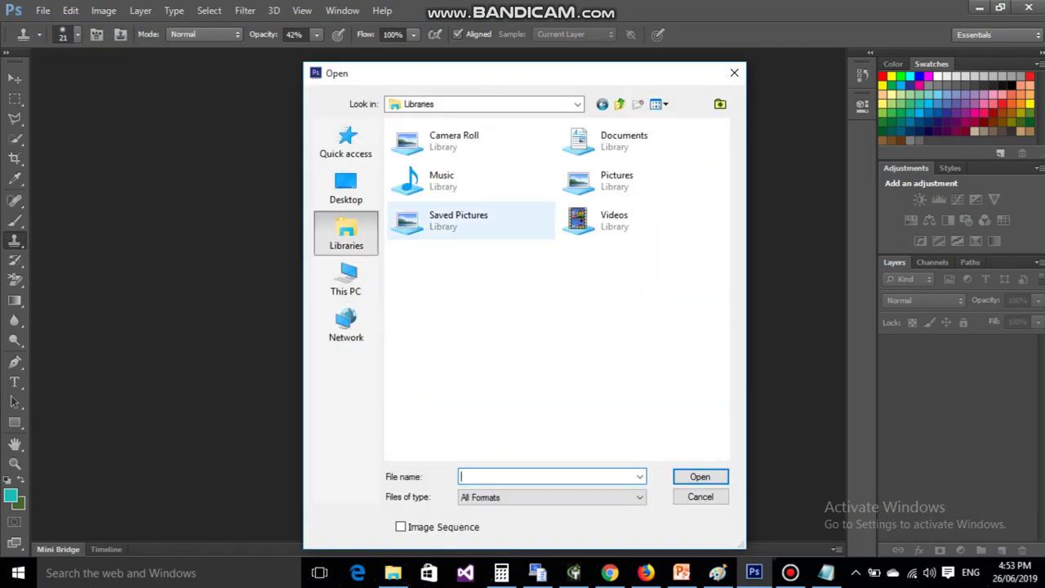
double_click(620, 140)
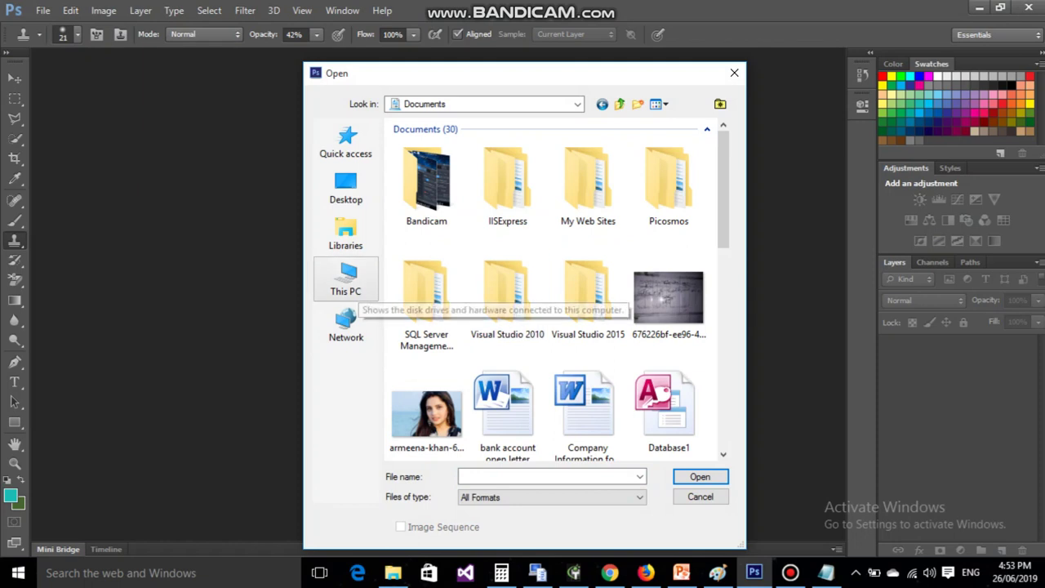
left_click(345, 232)
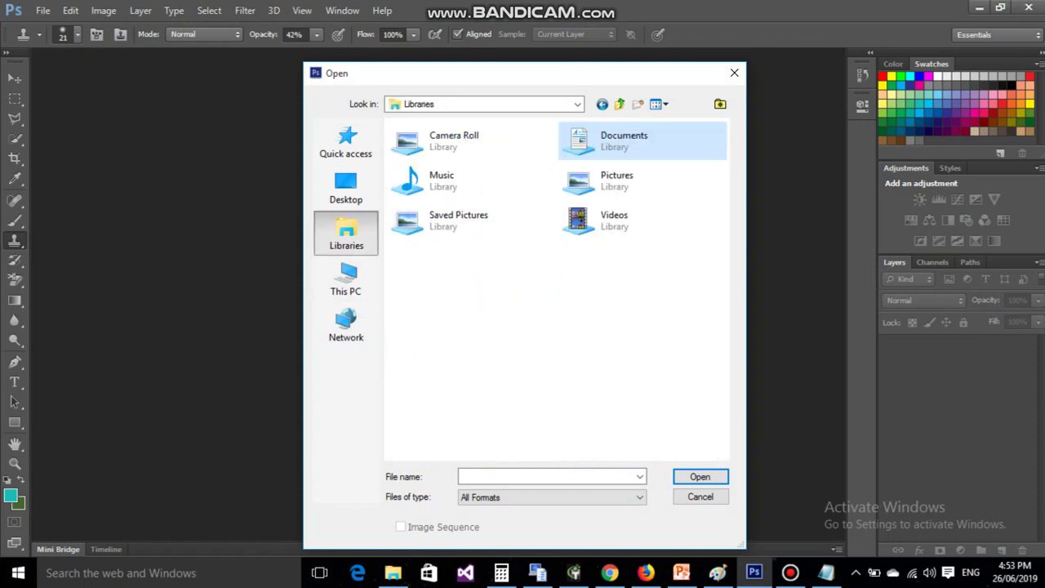
left_click(345, 142)
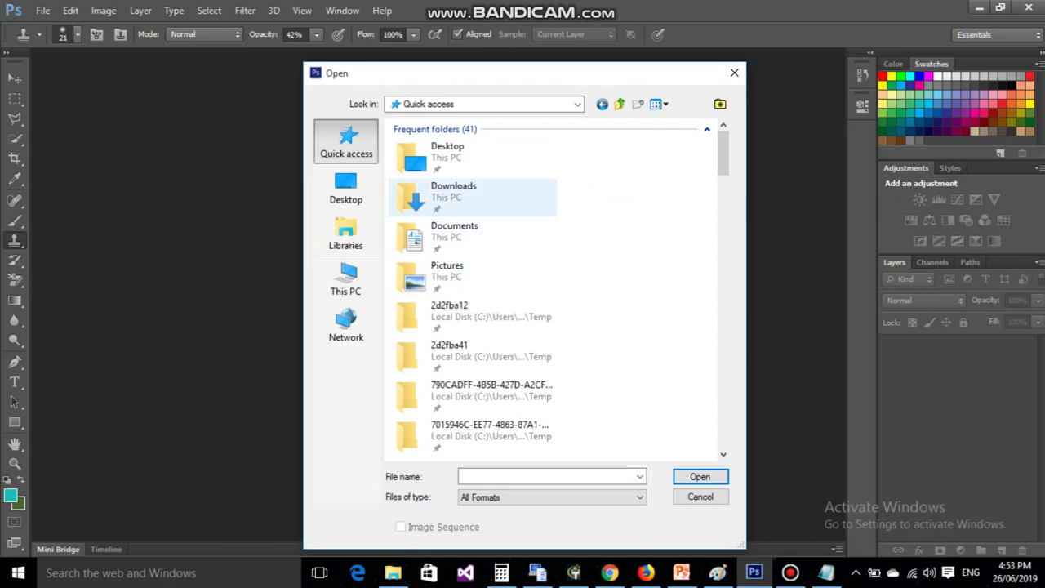
double_click(453, 192)
left_click_drag(723, 163, 722, 190)
scroll(587, 302, "down", 3)
scroll(588, 302, "down", 1)
scroll(588, 302, "down", 1)
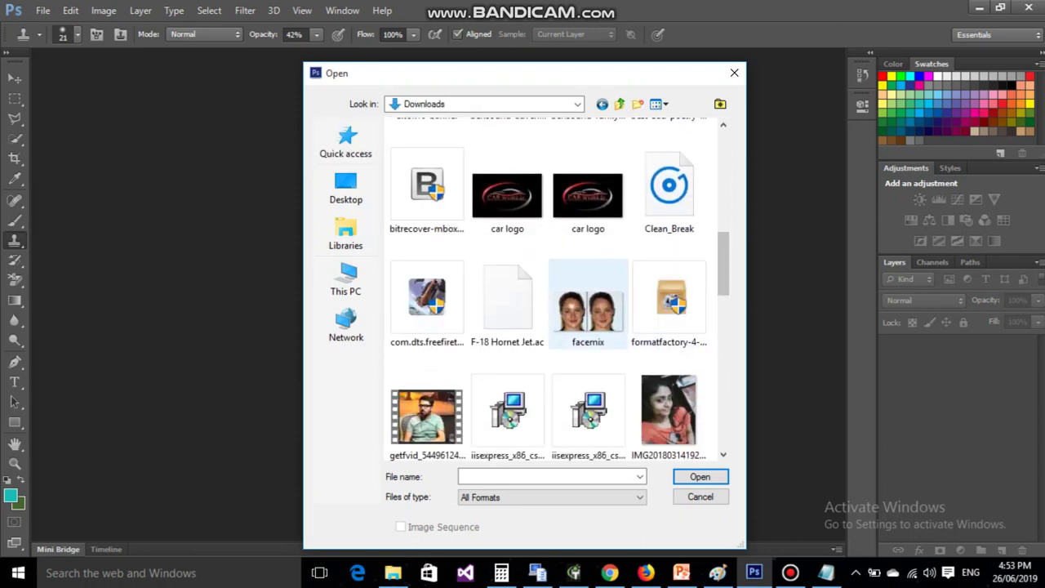
double_click(587, 302)
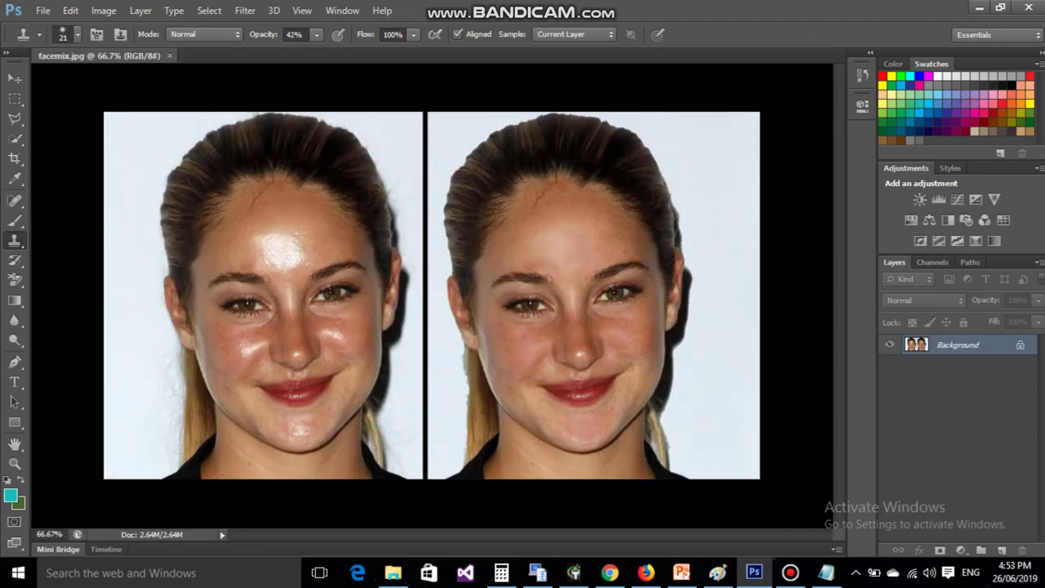
Zoom to 400% on the left face's forehead shine and select the Clone Stamp tool
key("z")
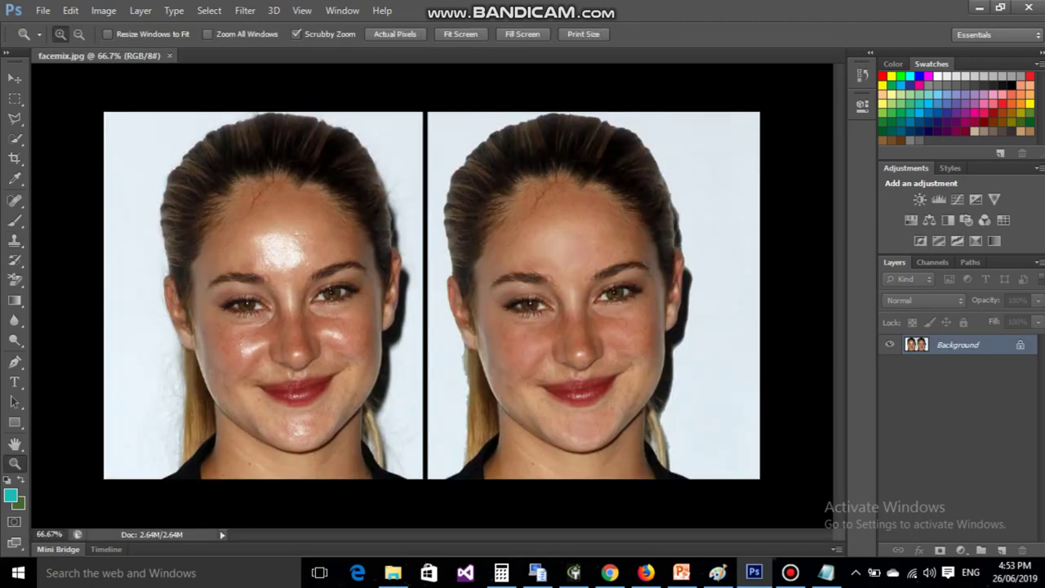
left_click(292, 233)
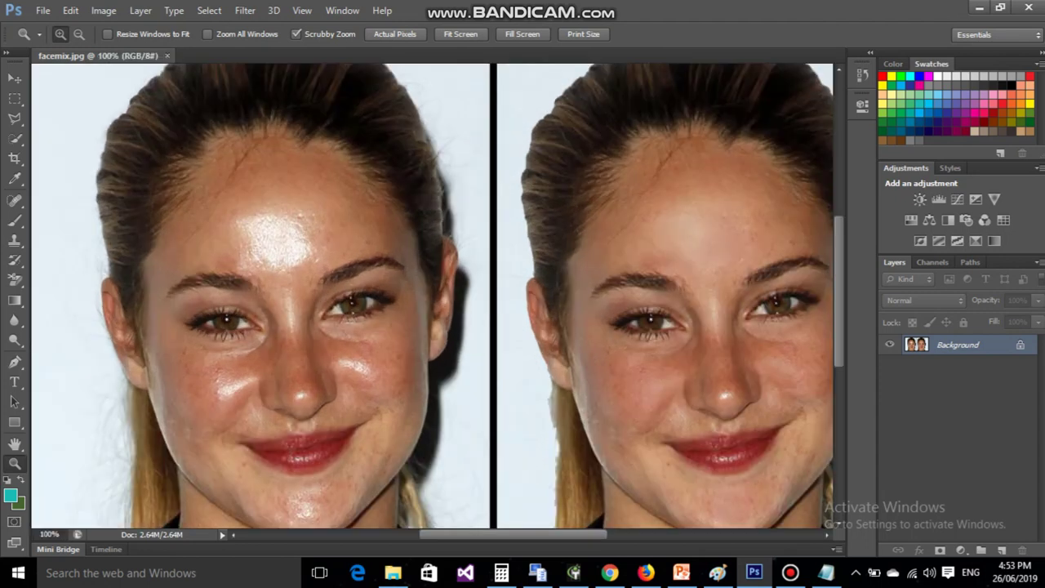
left_click(292, 234)
left_click(292, 233)
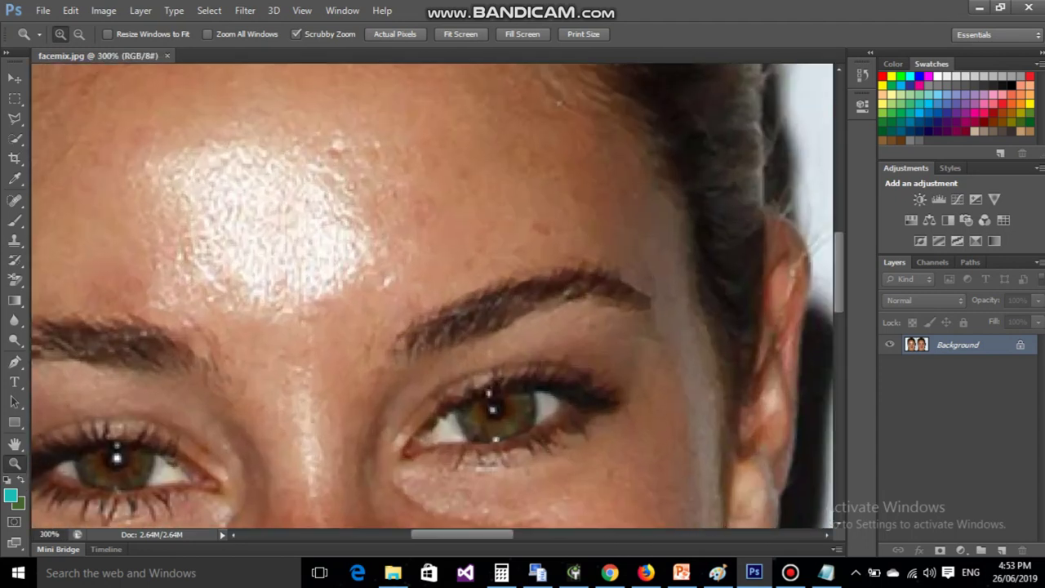
left_click_drag(292, 233, 447, 324)
key("ctrl+plus")
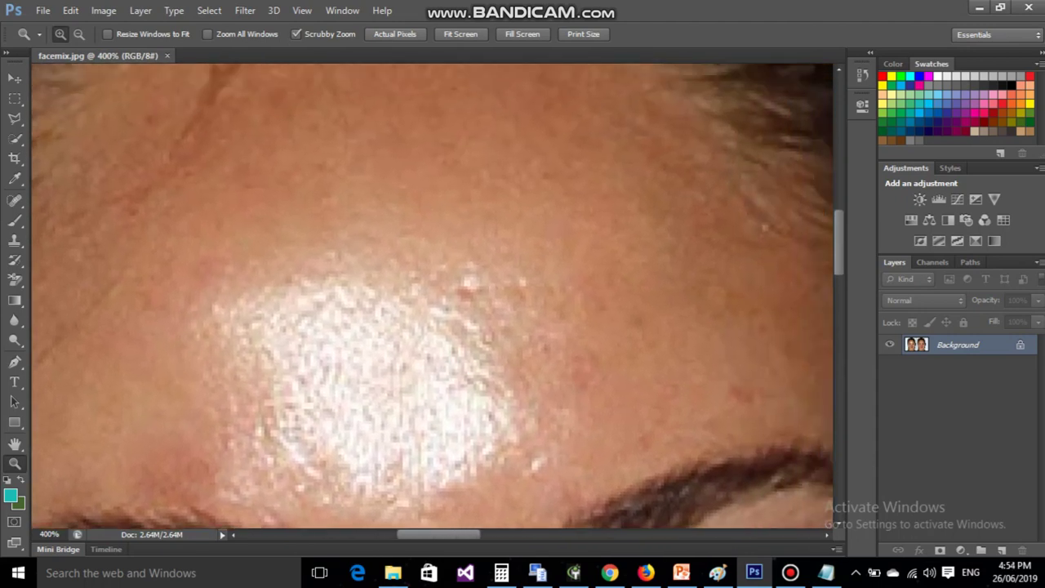
key("s")
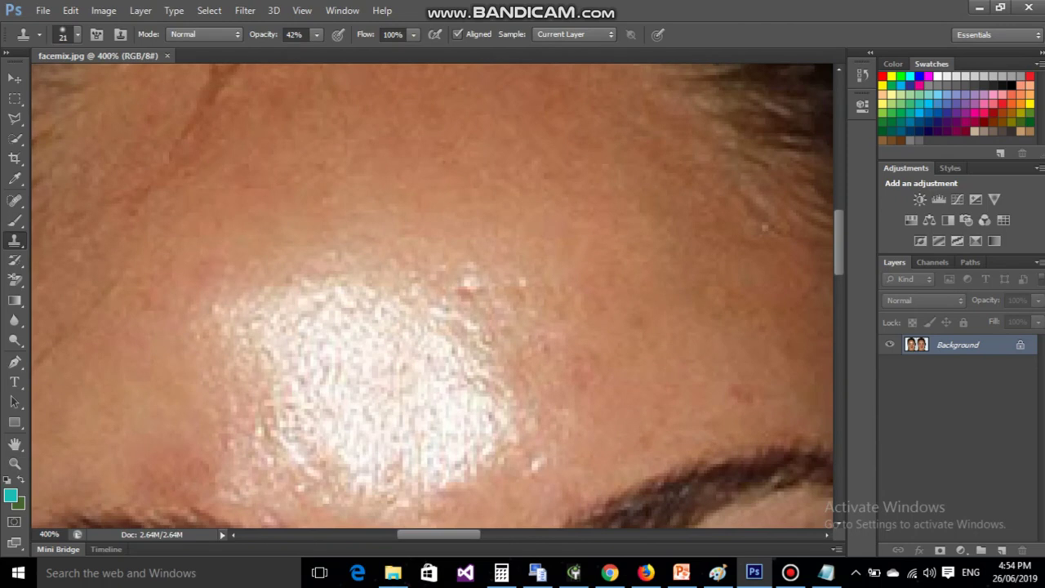
Set the Clone Stamp opacity to 46% and clone skin over the shine's top edge
left_click(316, 34)
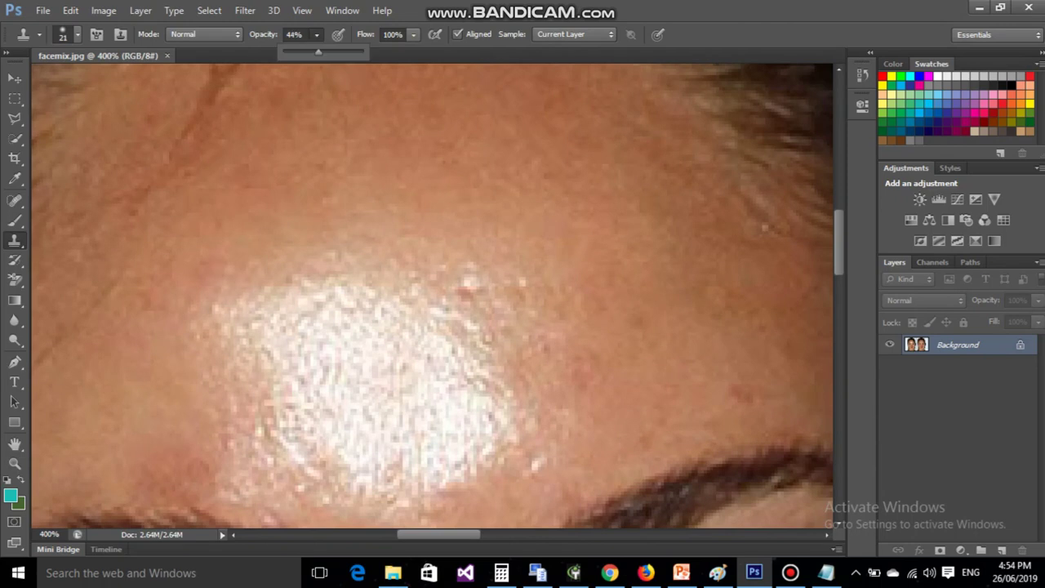
left_click(204, 35)
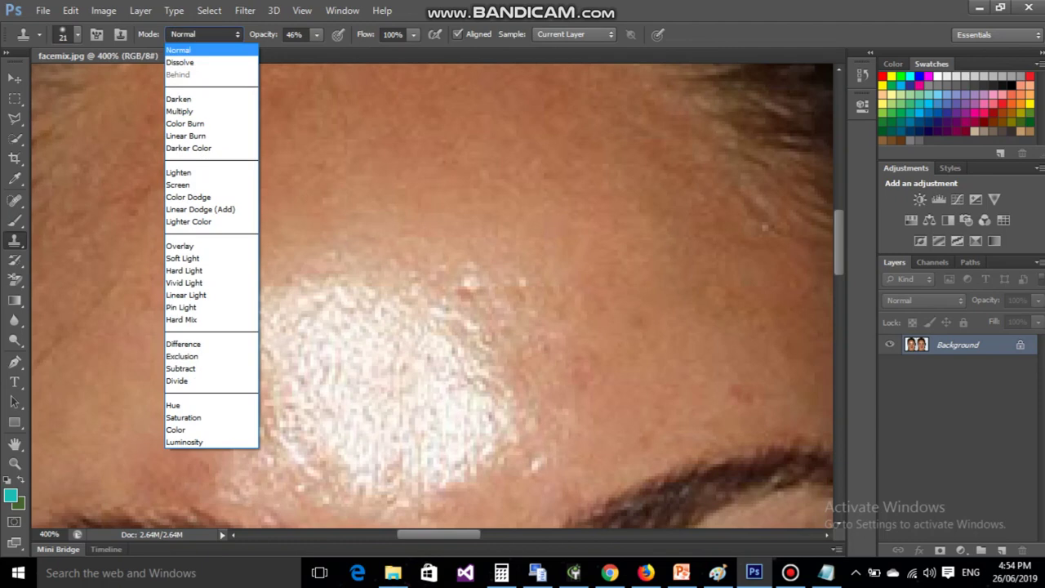
left_click(204, 51)
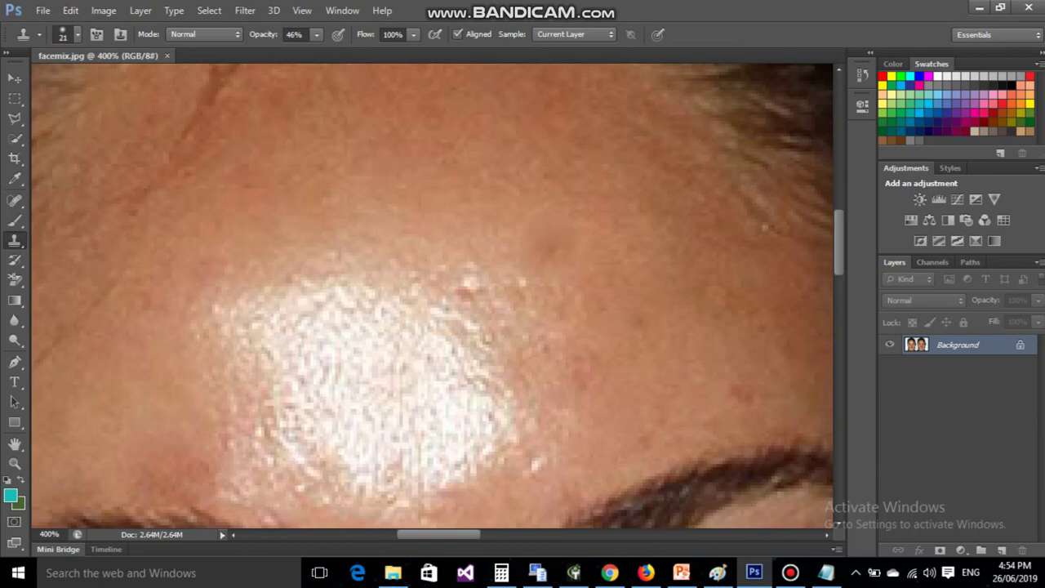
mouse_move(498, 242)
left_mouse_down()
mouse_move(235, 296)
mouse_move(457, 285)
mouse_move(490, 308)
mouse_move(294, 319)
left_mouse_up()
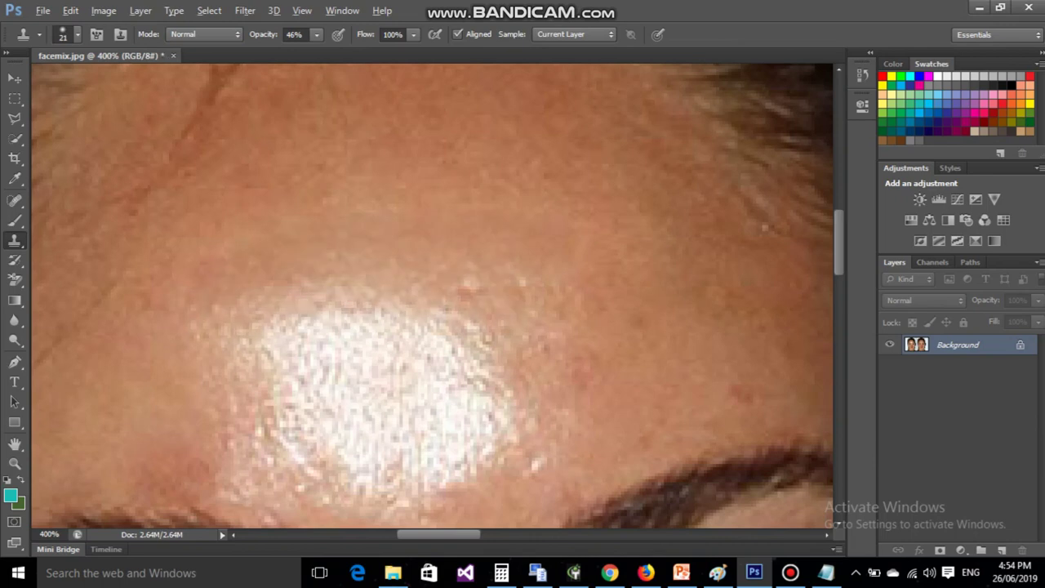
mouse_move(480, 284)
left_mouse_down()
mouse_move(530, 302)
mouse_move(270, 327)
mouse_move(339, 274)
left_mouse_up()
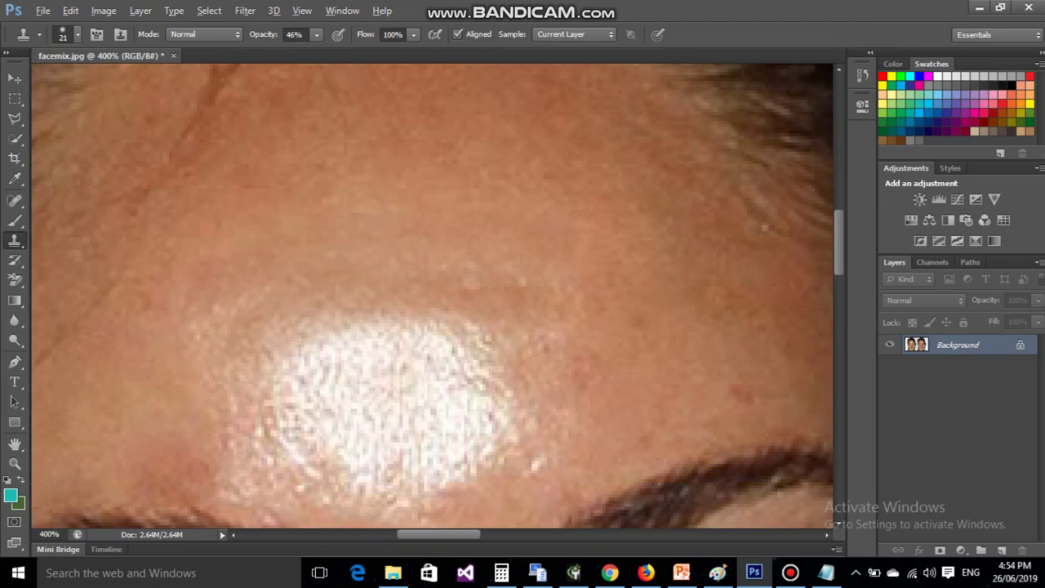
Clone skin over the shine's left edge and the forehead area above it
mouse_move(219, 445)
left_mouse_down()
mouse_move(237, 469)
mouse_move(196, 367)
mouse_move(241, 384)
mouse_move(251, 423)
mouse_move(249, 367)
left_mouse_up()
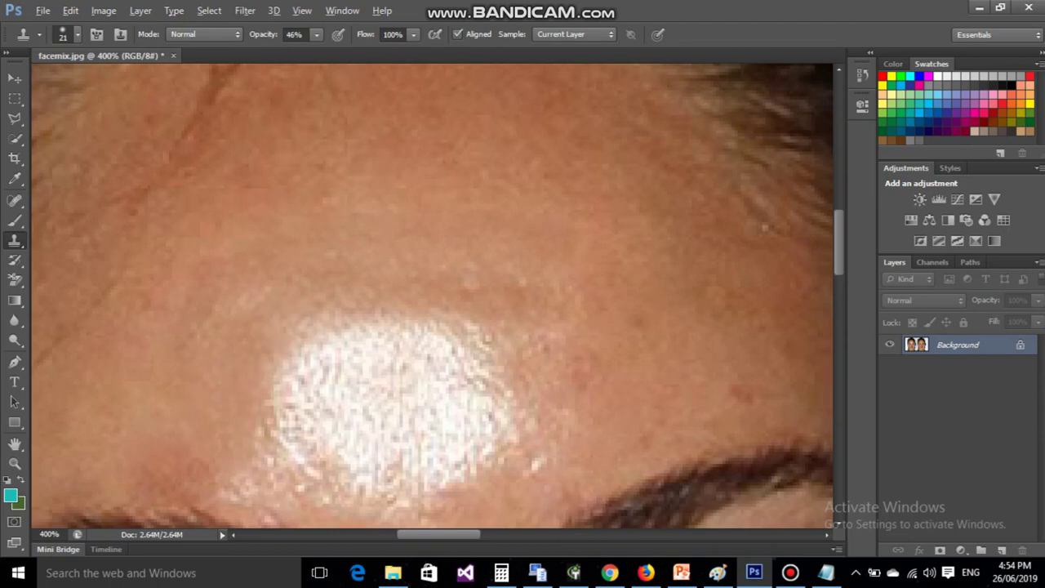
left_click_drag(237, 323, 257, 383)
mouse_move(270, 347)
left_mouse_down()
mouse_move(351, 318)
mouse_move(473, 339)
left_mouse_up()
mouse_move(384, 277)
left_mouse_down()
mouse_move(253, 302)
mouse_move(277, 270)
mouse_move(506, 277)
mouse_move(302, 204)
left_mouse_up()
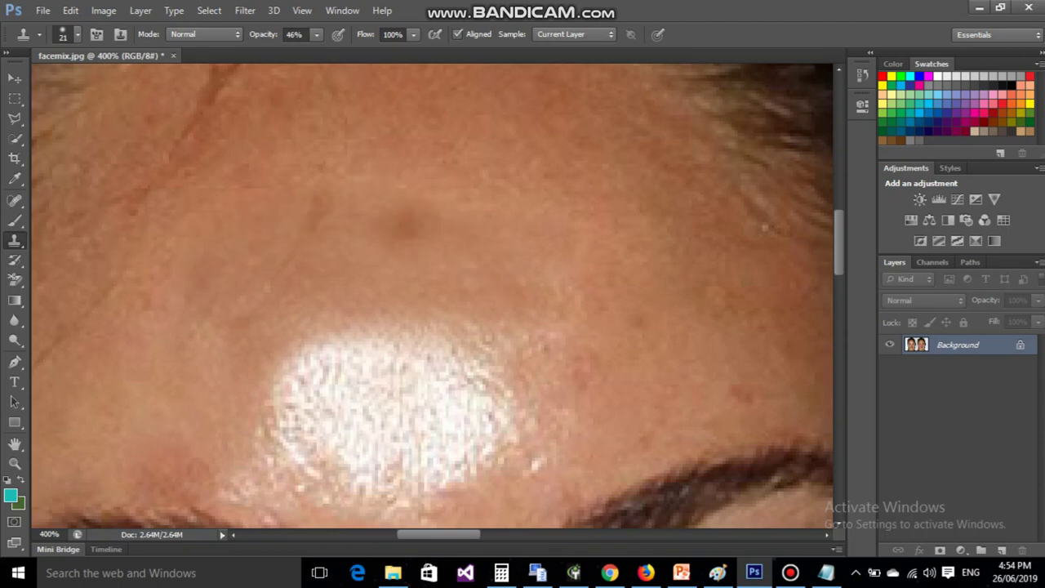
left_click_drag(538, 211, 359, 179)
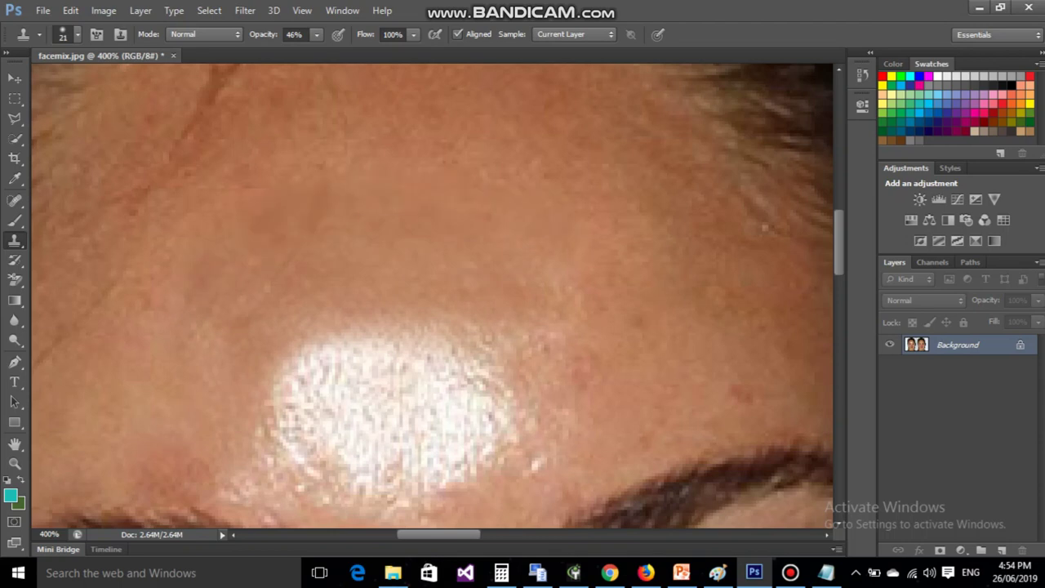
left_click_drag(413, 277, 396, 272)
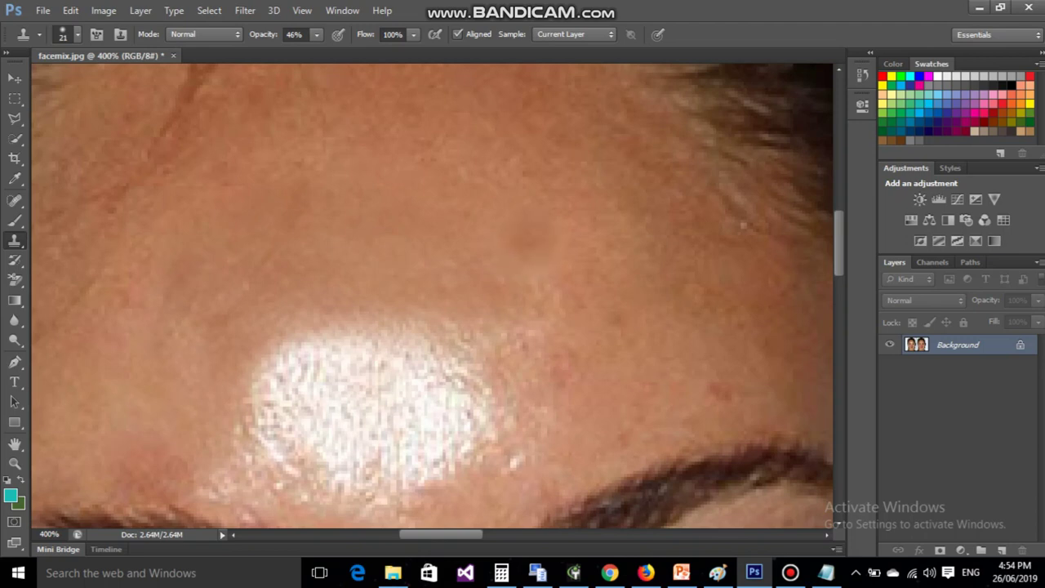
Clone skin over the right, top, left and lower parts of the bright patch
left_click(534, 299)
mouse_move(527, 326)
left_mouse_down()
mouse_move(281, 369)
mouse_move(287, 400)
mouse_move(318, 420)
mouse_move(392, 420)
mouse_move(351, 371)
mouse_move(323, 404)
left_mouse_up()
left_click_drag(327, 441, 253, 375)
left_click_drag(257, 424, 294, 343)
mouse_move(477, 360)
left_mouse_down()
mouse_move(303, 361)
mouse_move(357, 351)
left_mouse_up()
mouse_move(474, 408)
left_mouse_down()
mouse_move(404, 445)
mouse_move(273, 438)
mouse_move(419, 477)
mouse_move(398, 399)
left_mouse_up()
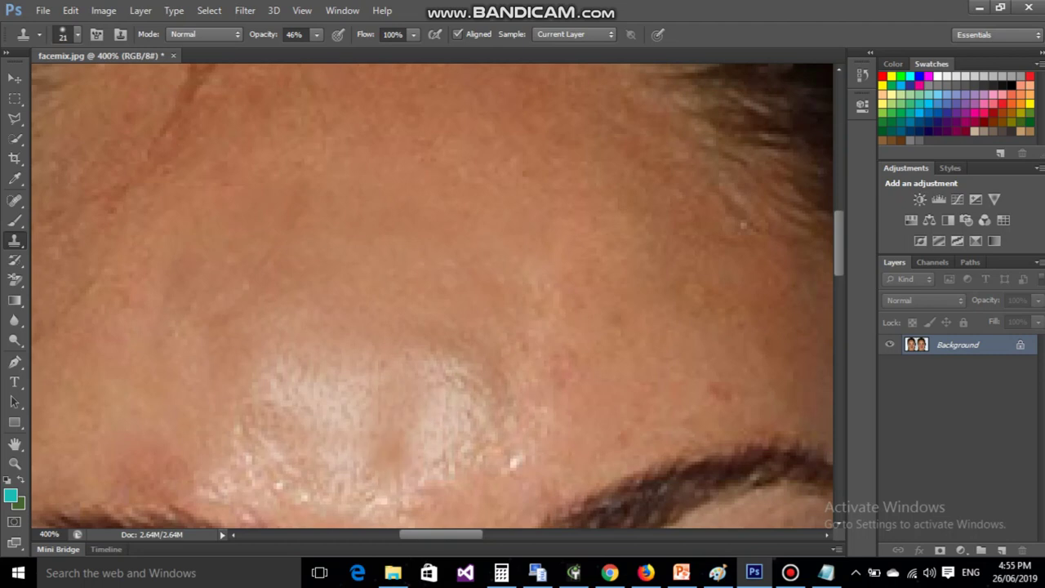
scroll(433, 294, "down", 3)
scroll(433, 294, "down", 2)
scroll(432, 293, "down", 1)
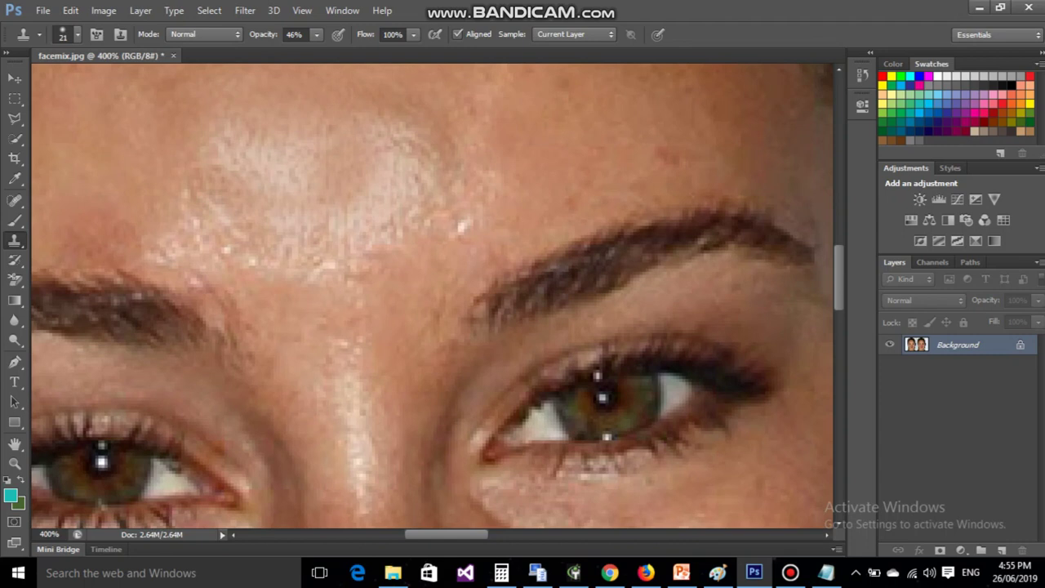
scroll(433, 293, "up", 2)
scroll(432, 294, "up", 2)
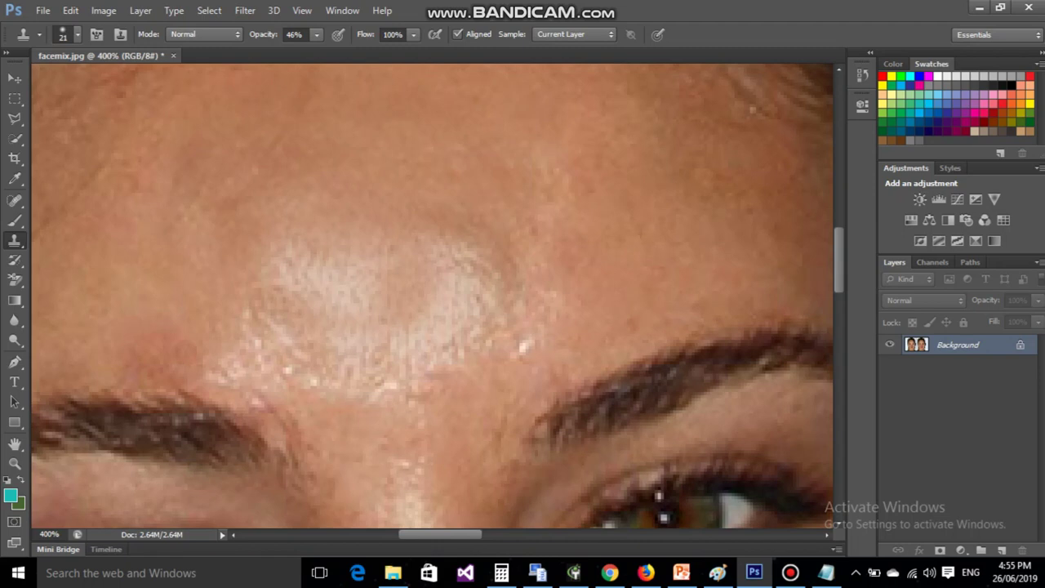
Clone over the white speck and bright patches on the forehead's right and middle
left_click(523, 349)
mouse_move(480, 269)
left_mouse_down()
mouse_move(444, 335)
mouse_move(412, 345)
left_mouse_up()
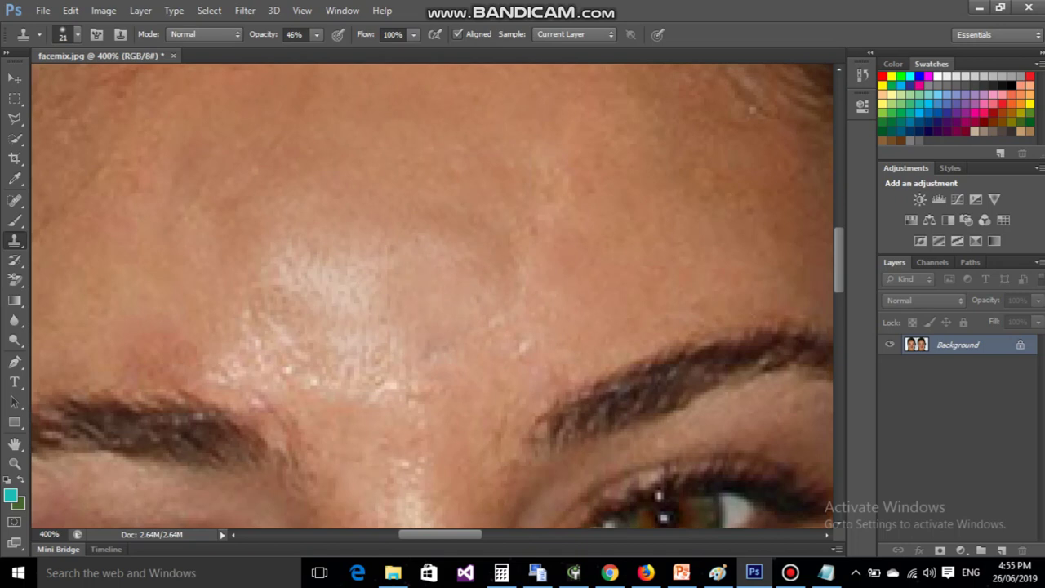
left_click_drag(458, 356, 371, 375)
mouse_move(285, 377)
left_mouse_down()
mouse_move(384, 341)
mouse_move(286, 337)
left_mouse_up()
left_click_drag(458, 257, 335, 294)
left_click_drag(318, 245, 278, 285)
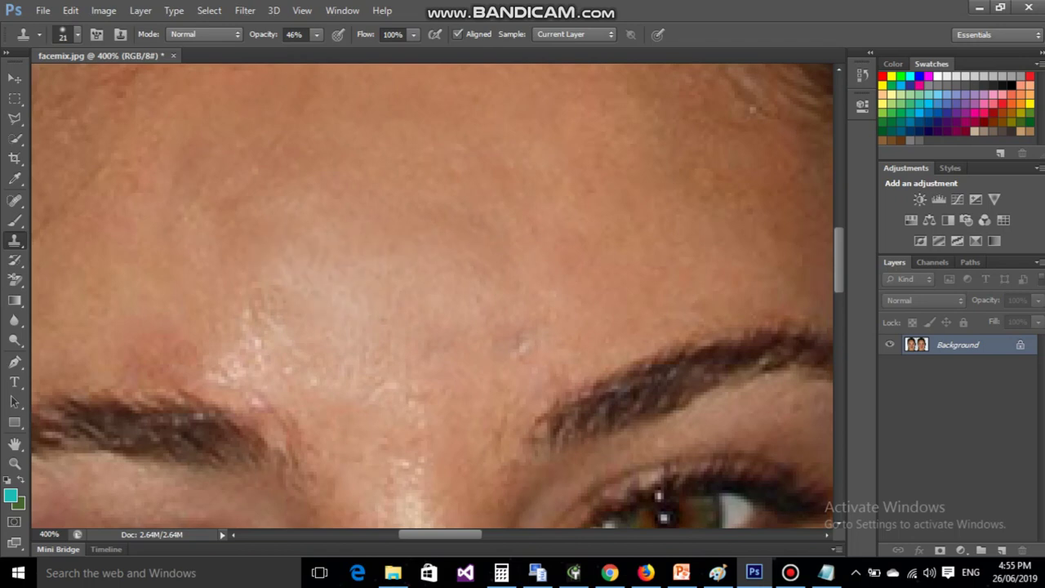
Dab cloned skin onto bright specks above the left eyebrow and mid-forehead
left_click(239, 365)
left_click(222, 282)
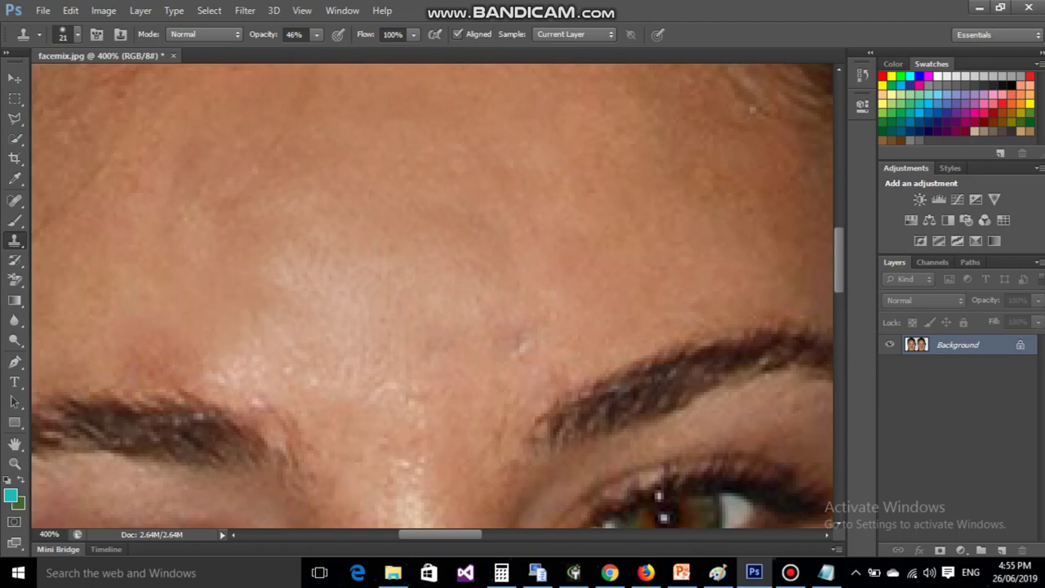
left_click(233, 367)
left_click(273, 338)
left_click(281, 306)
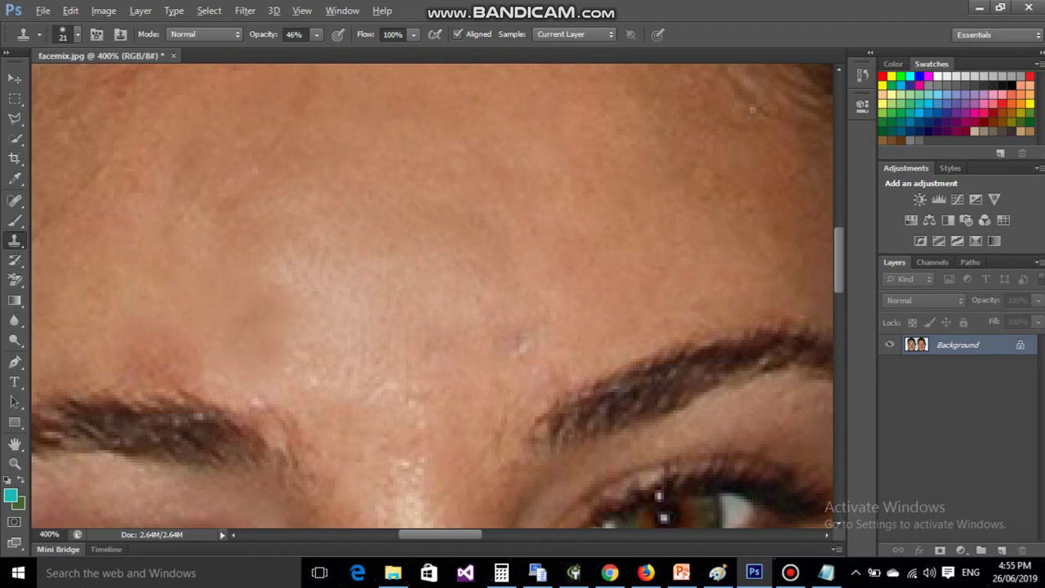
left_click(520, 341)
Darken the remaining bright forehead skin and blend away the dark cloning spot
left_click(399, 258)
left_click(381, 276)
left_click(314, 261)
left_click(345, 303)
left_click(382, 304)
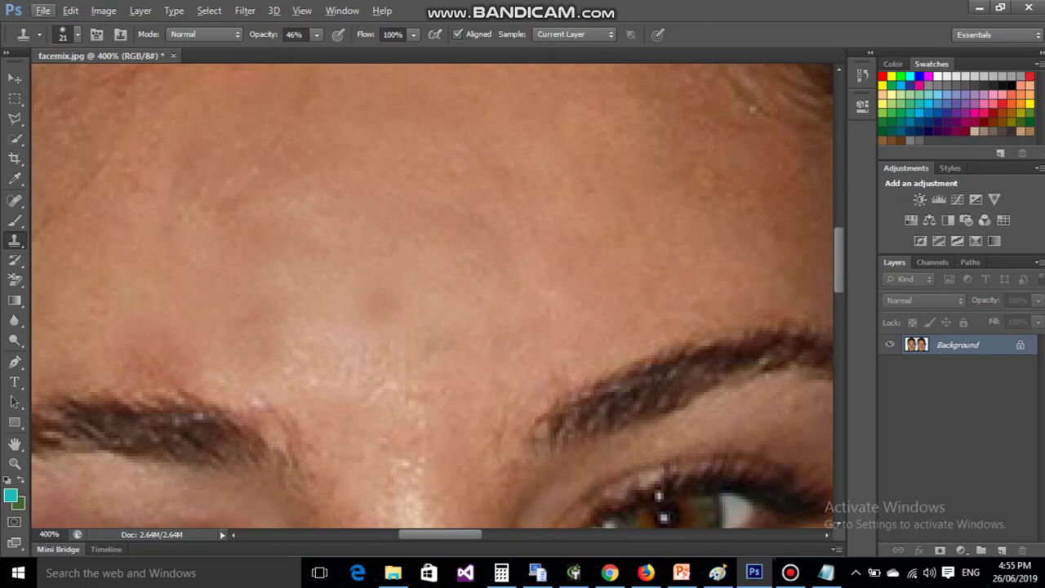
left_click(381, 307)
left_click(390, 320)
left_click(330, 330)
left_click(359, 369)
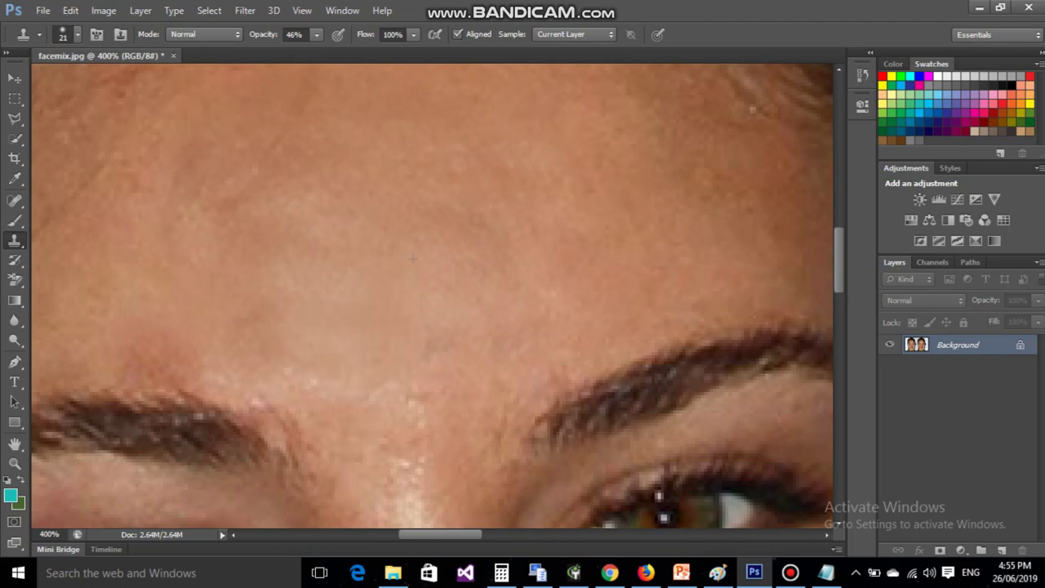
left_click(297, 279)
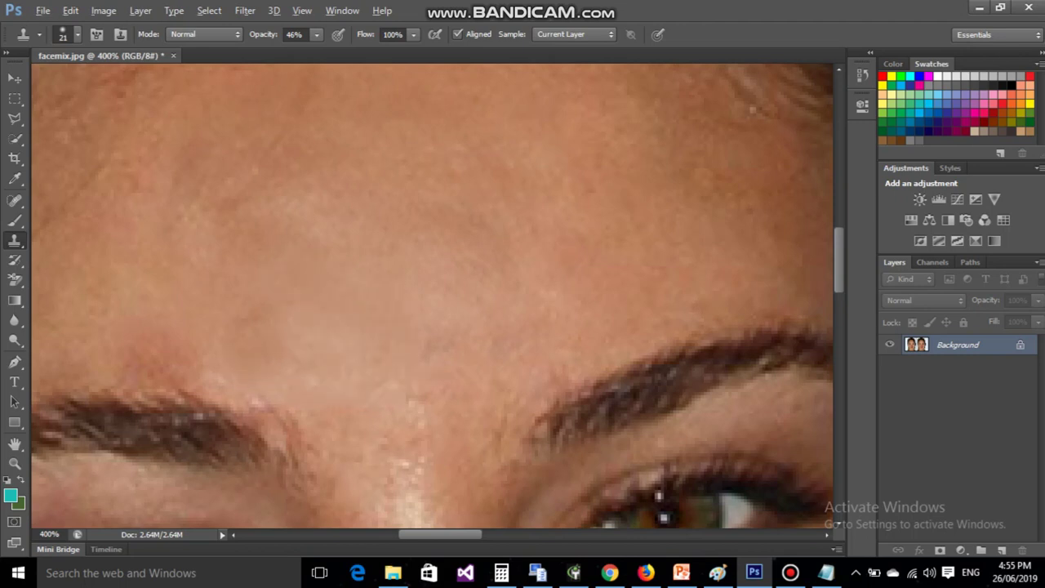
left_click_drag(490, 327, 629, 400)
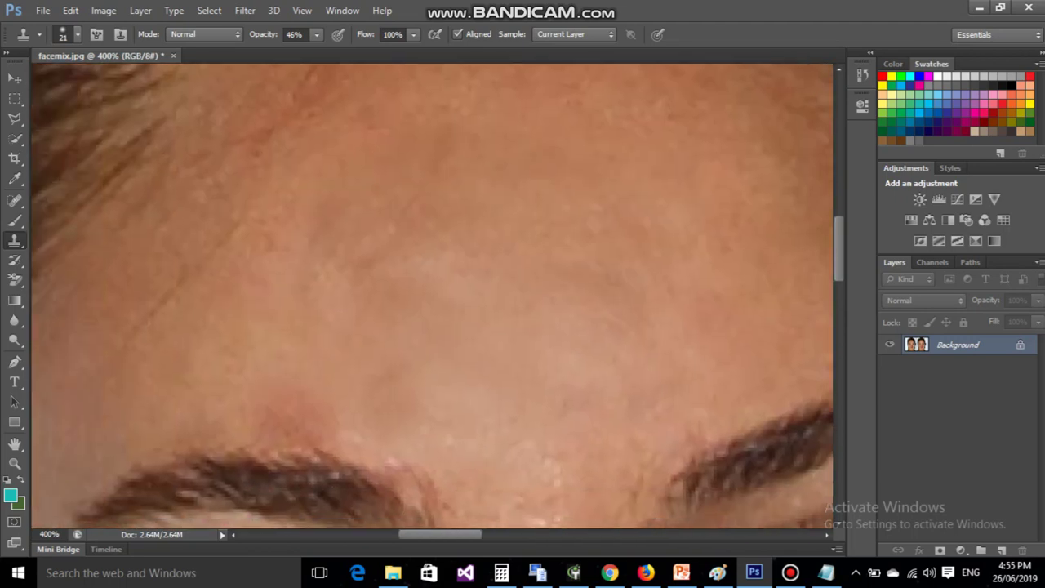
Pan over the upper forehead, then zoom out to show both faces in full
left_click_drag(457, 223, 461, 314)
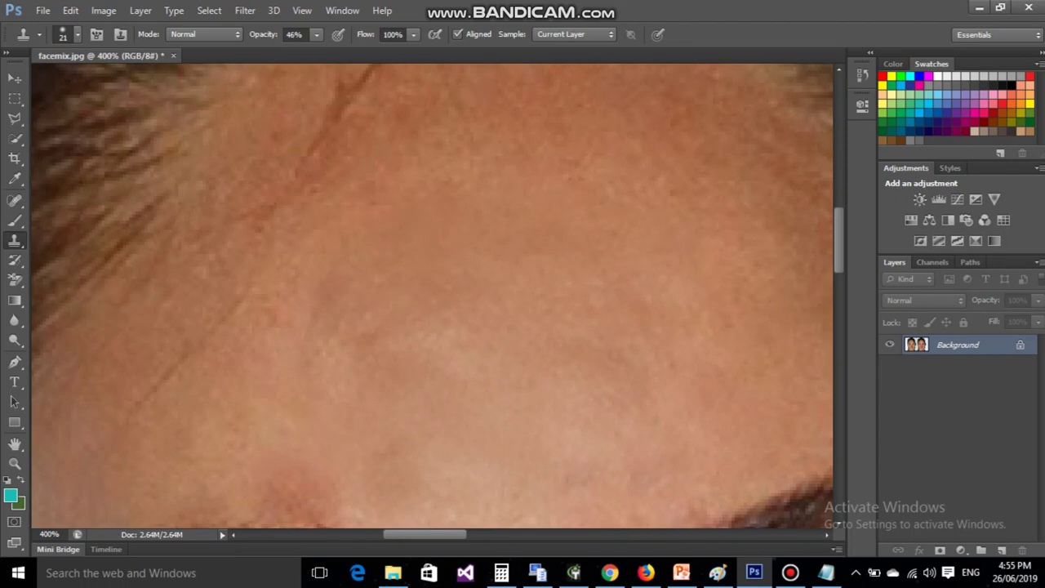
scroll(522, 192, "down", 3)
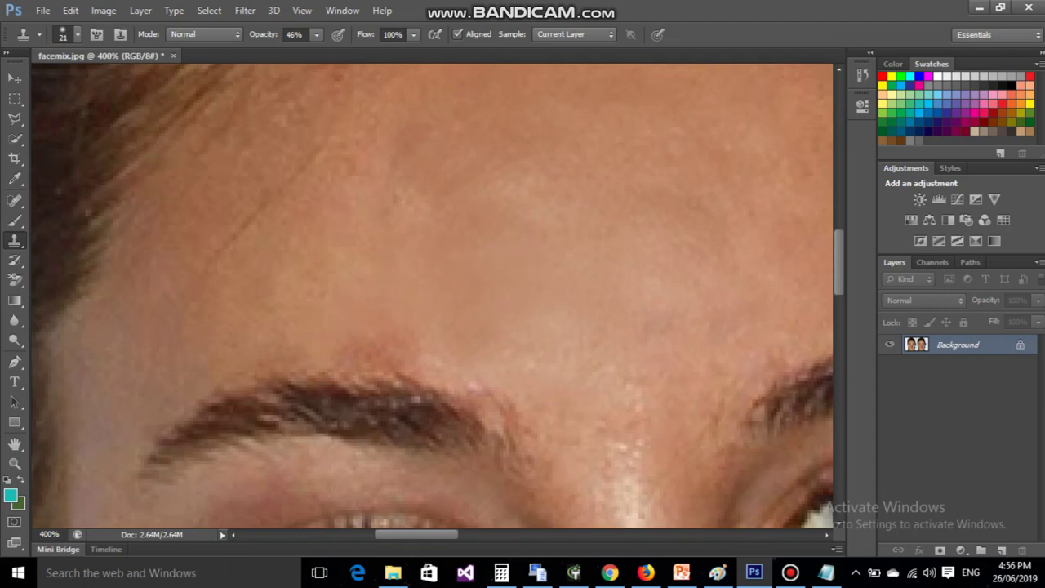
key("ctrl+minus")
key("ctrl+minus")
key("ctrl+minus")
key("ctrl+minus")
key("ctrl+minus")
key("ctrl+minus")
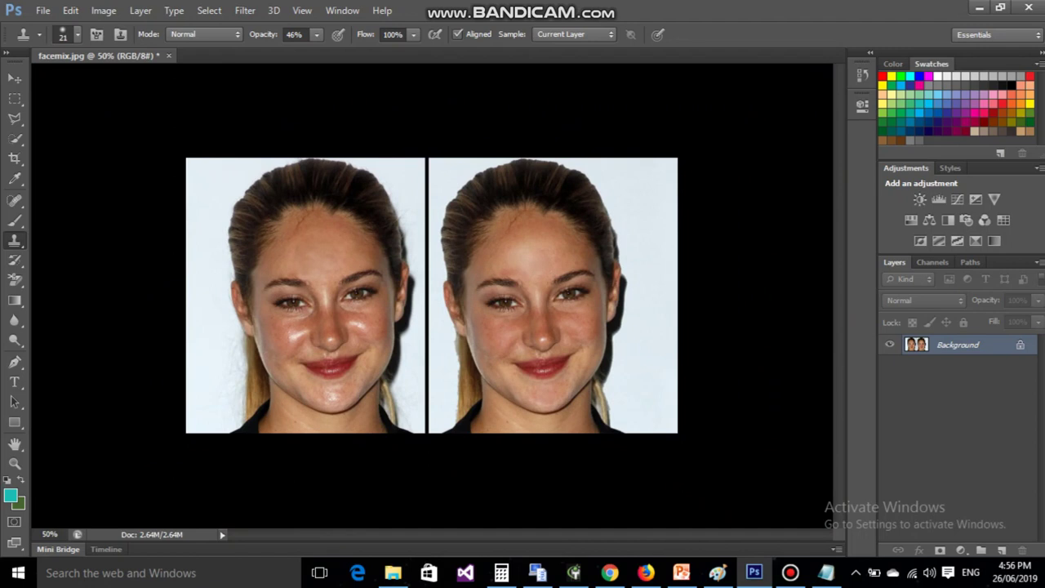
Scrubby-zoom into the forehead, back out to 200%, and reselect the Clone Stamp
key("z")
left_click(364, 278)
left_click_drag(285, 253, 351, 253)
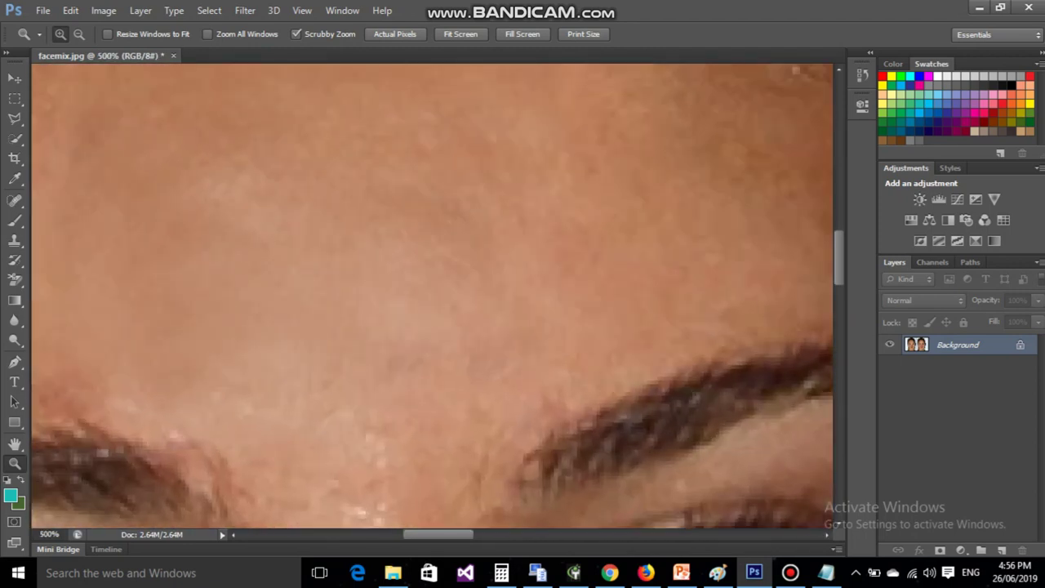
left_click_drag(408, 294, 457, 433)
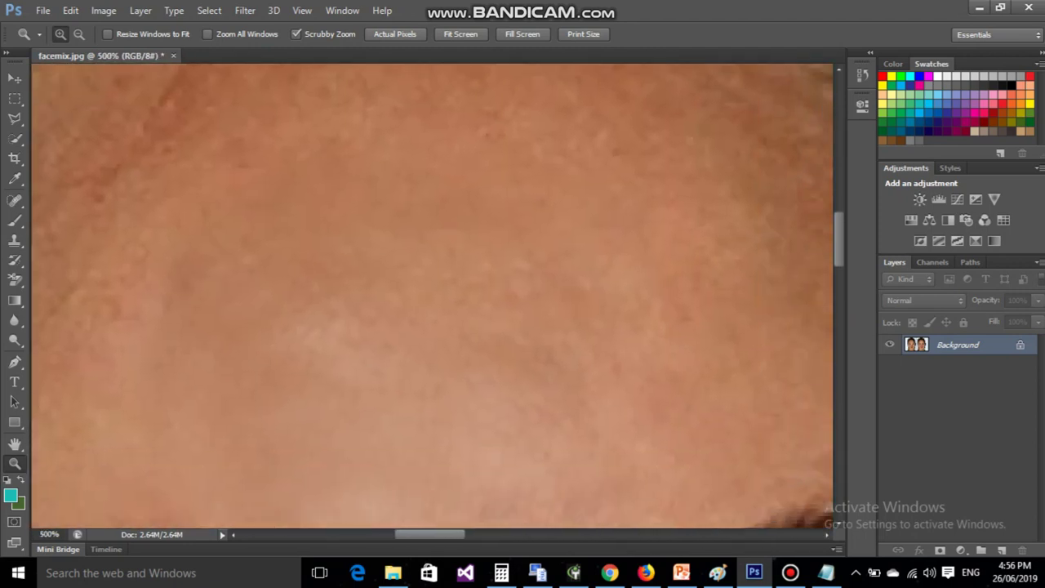
key("ctrl+minus")
key("ctrl+minus")
key("ctrl+minus")
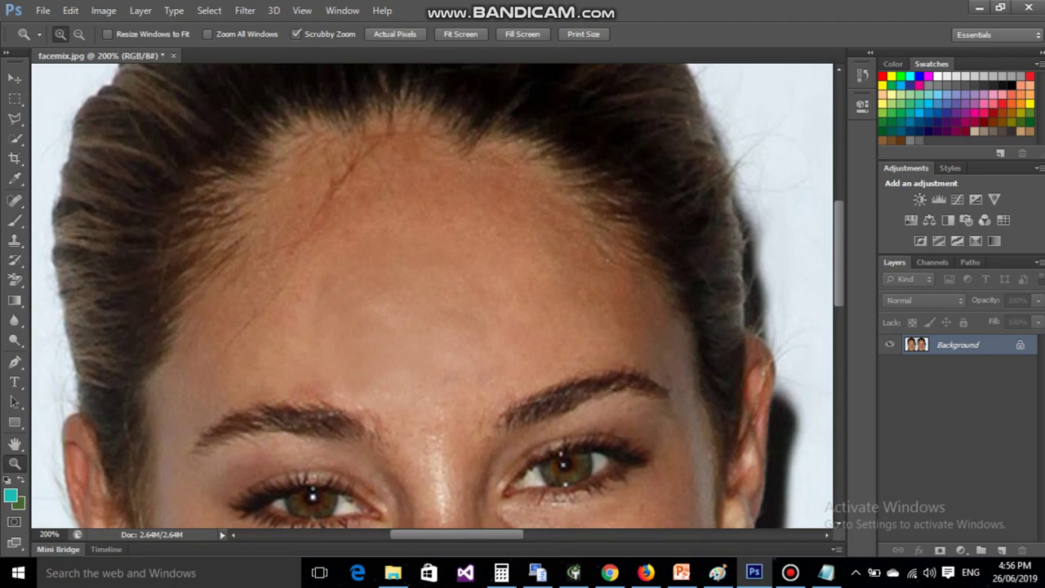
key("s")
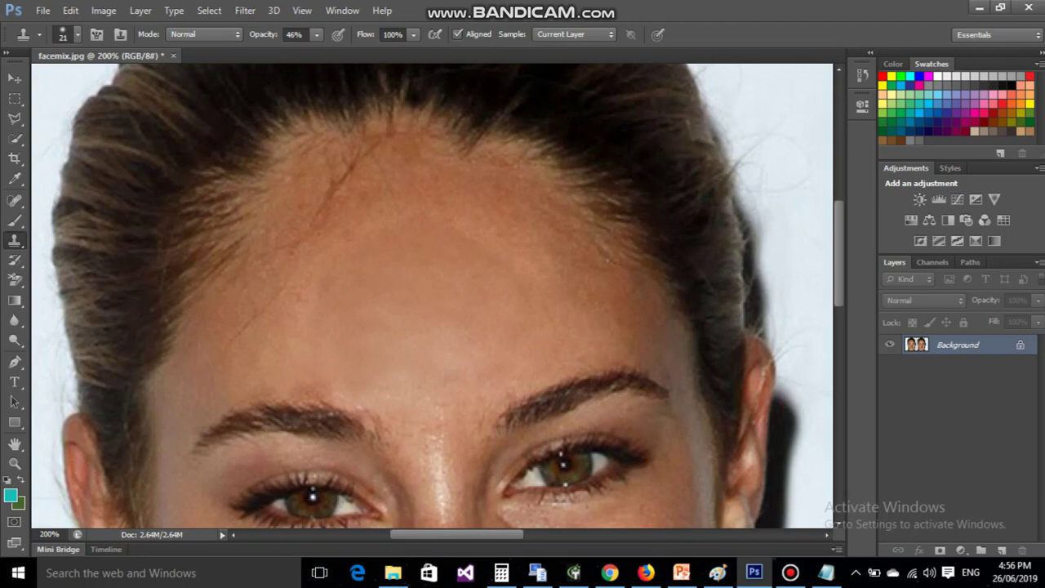
Lower the clone opacity to 34% and zoom out to the whole before-and-after image
left_click(412, 34)
key("Return")
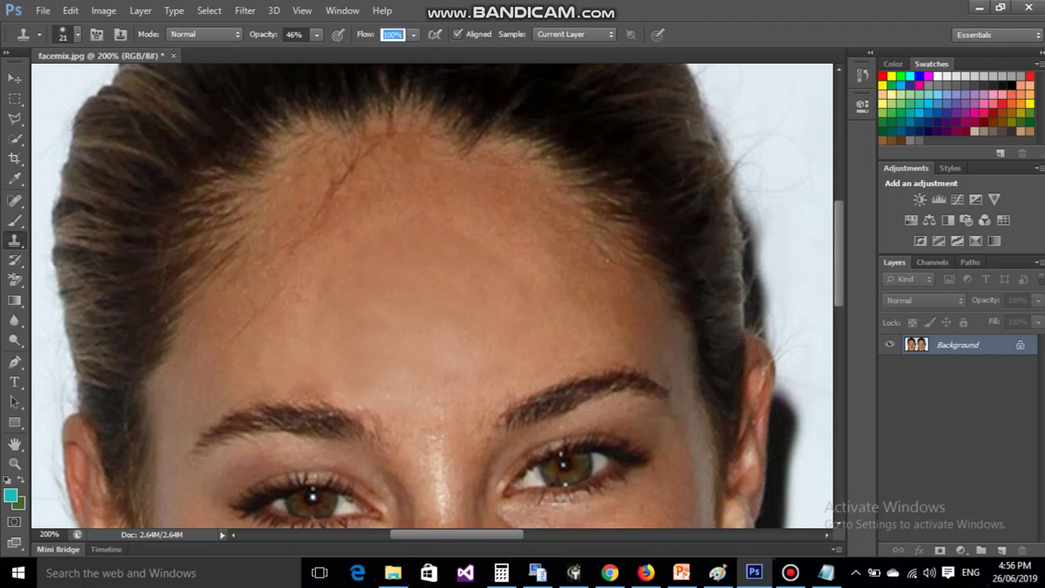
left_click(316, 35)
left_click_drag(317, 52, 307, 51)
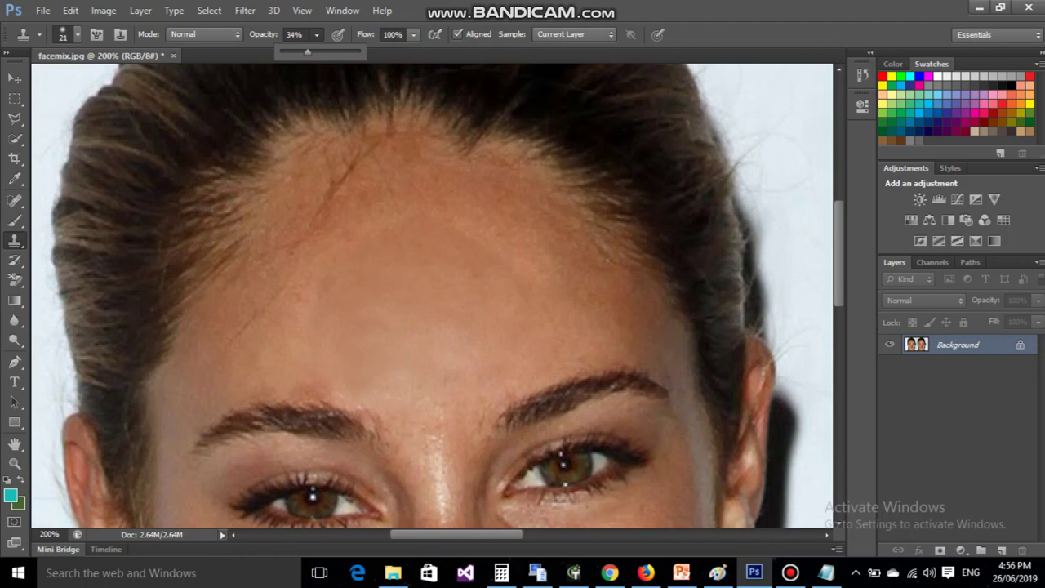
key("Return")
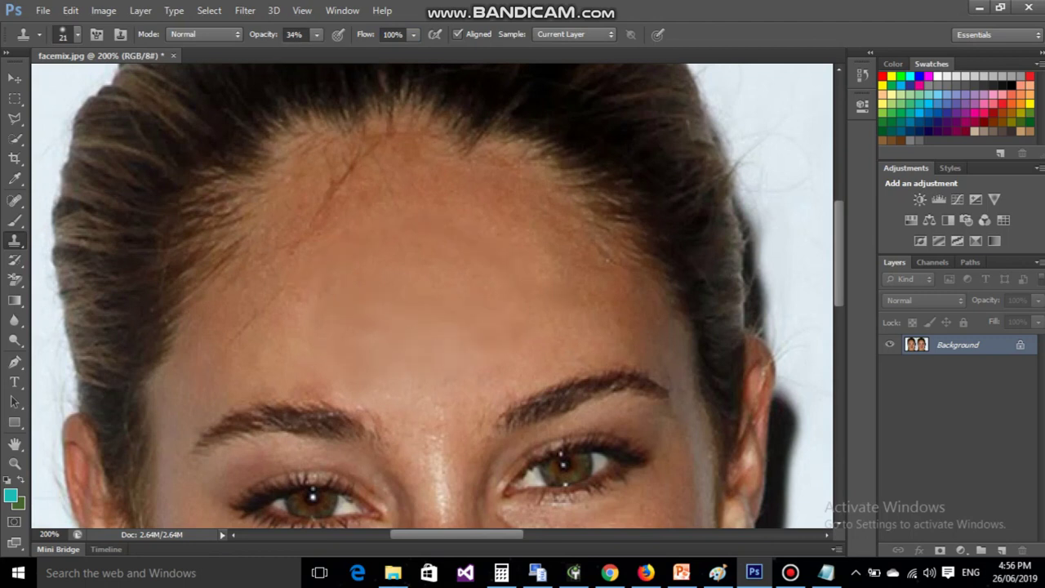
key("ctrl+minus")
key("ctrl+minus")
key("ctrl+minus")
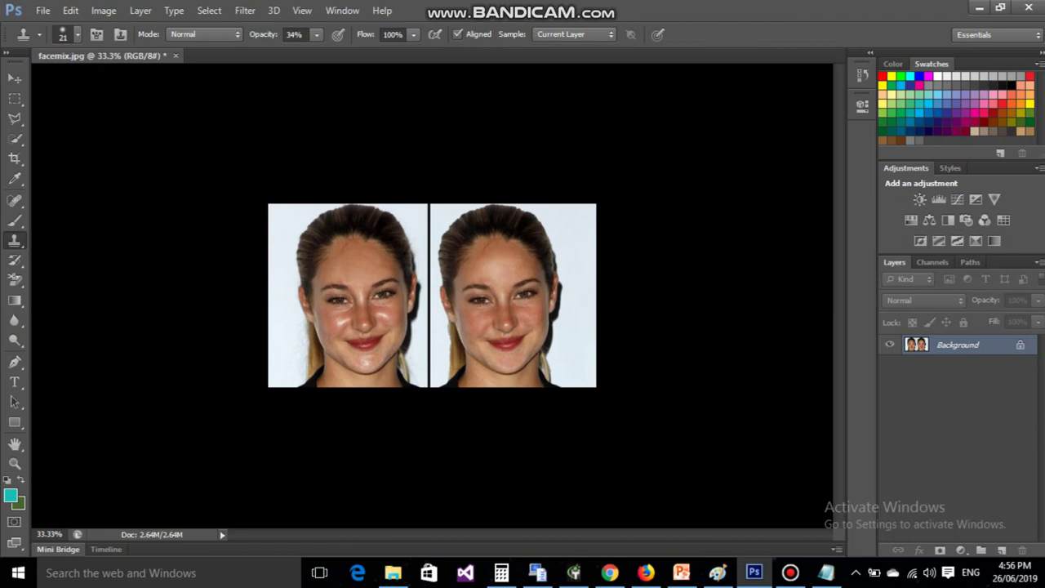
Add the closing line 'thanks for watching' to the Notepad note and minimize it
left_click(826, 572)
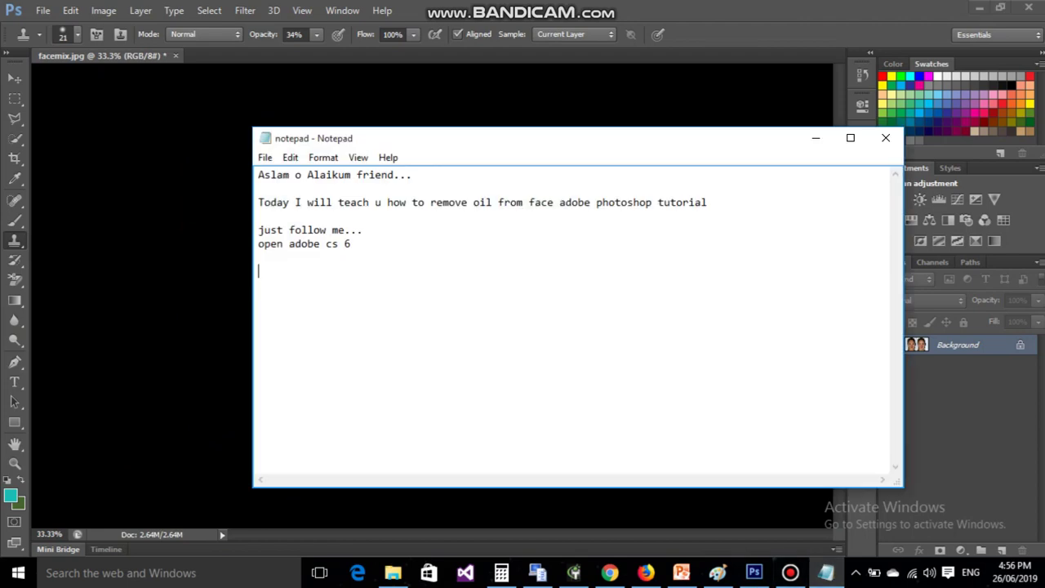
type("thanks for watching")
key("Return")
key("Return")
left_click(826, 573)
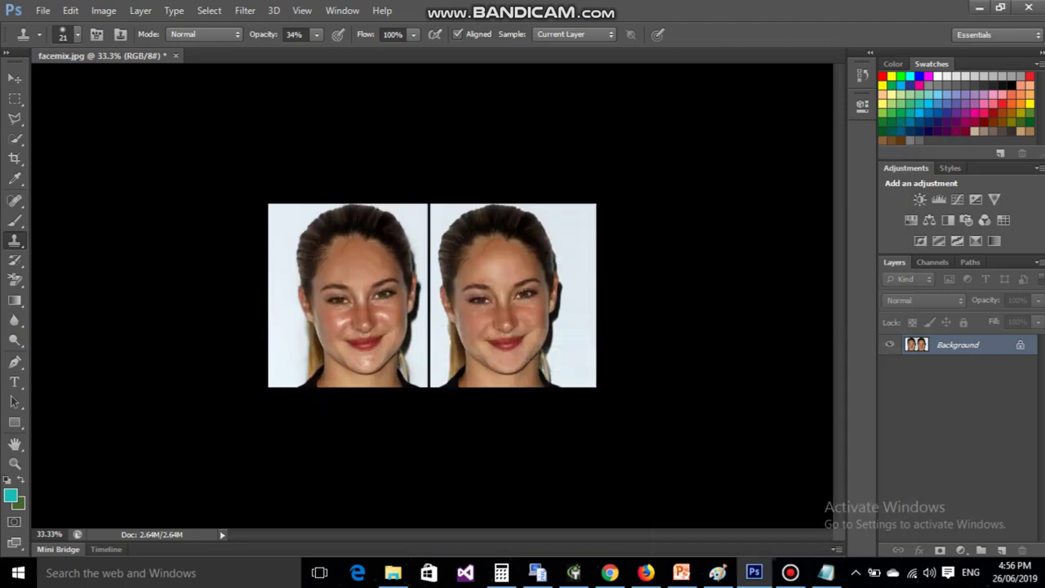